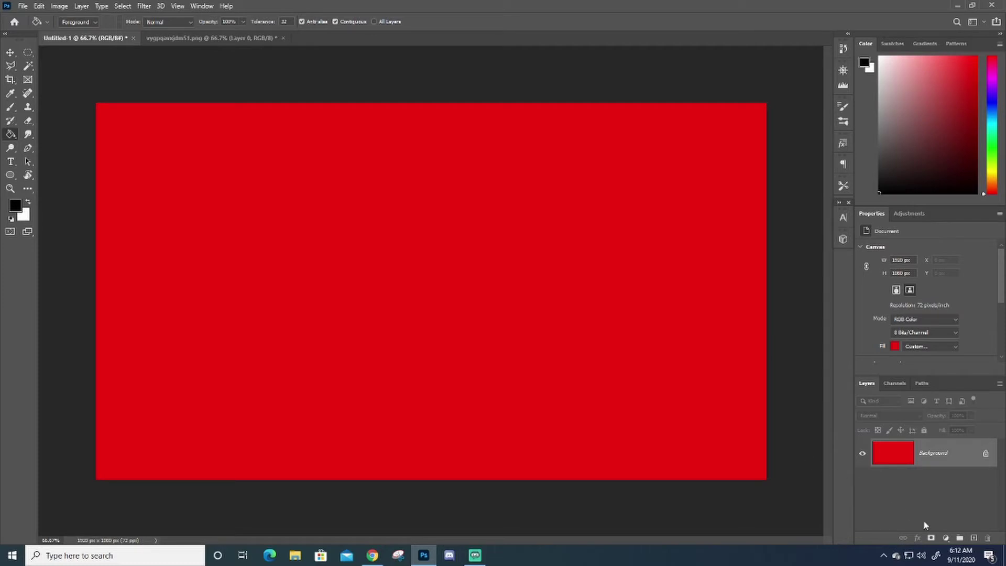
Step: Add a new empty Layer 1 above the red-filled Background
click(974, 538)
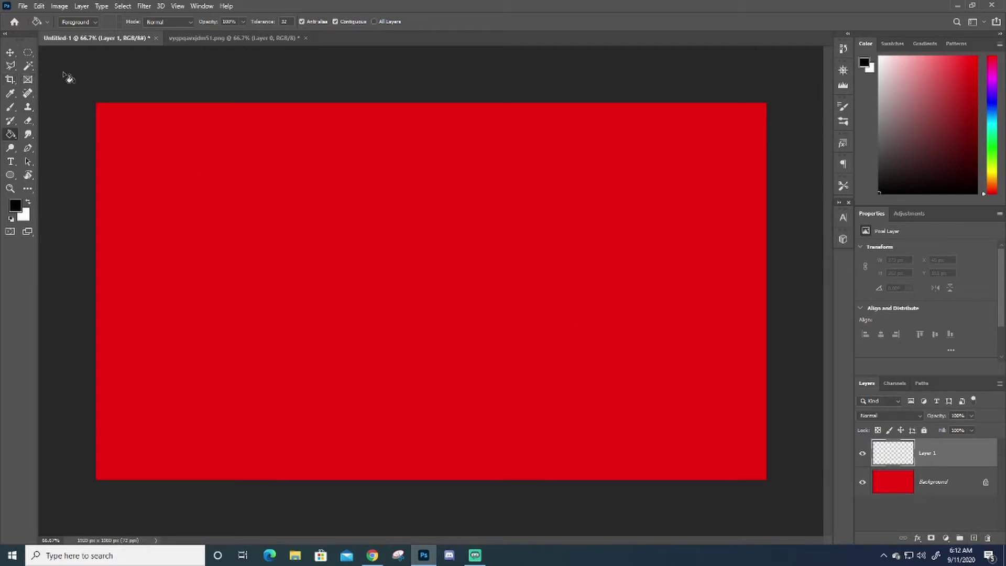
Step: Brush a rounded black blob with a small tail in the canvas's upper left on Layer 1
click(11, 110)
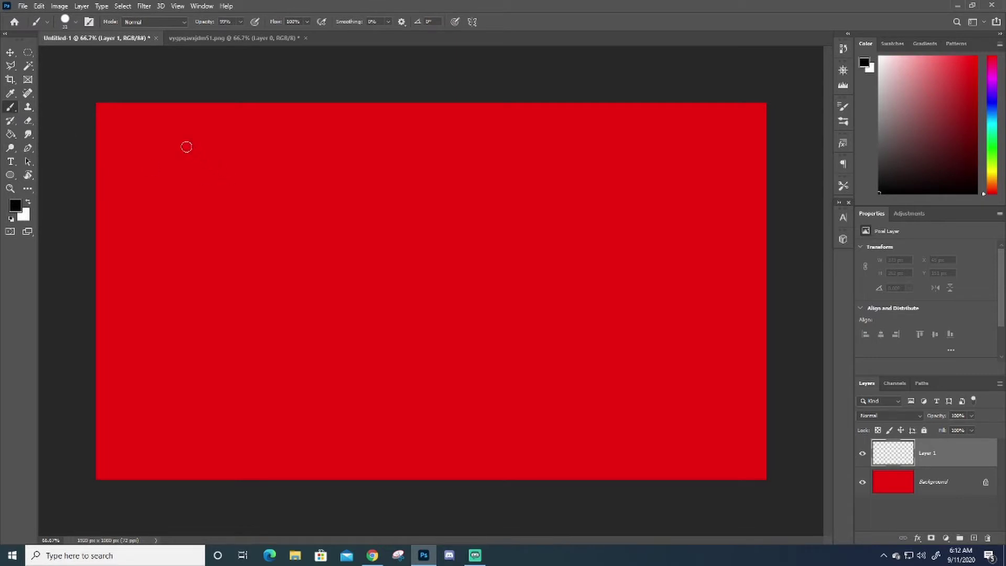
click(205, 145)
mouse_move(205, 145)
mouse_down()
mouse_move(169, 162)
mouse_move(170, 178)
mouse_move(193, 199)
mouse_move(226, 196)
mouse_move(254, 169)
mouse_move(210, 150)
mouse_move(178, 164)
mouse_move(180, 181)
mouse_move(210, 189)
mouse_move(245, 172)
mouse_move(224, 158)
mouse_move(184, 167)
mouse_move(196, 180)
mouse_move(201, 169)
mouse_move(202, 180)
mouse_move(241, 176)
mouse_move(214, 186)
mouse_move(232, 164)
mouse_move(216, 179)
mouse_up()
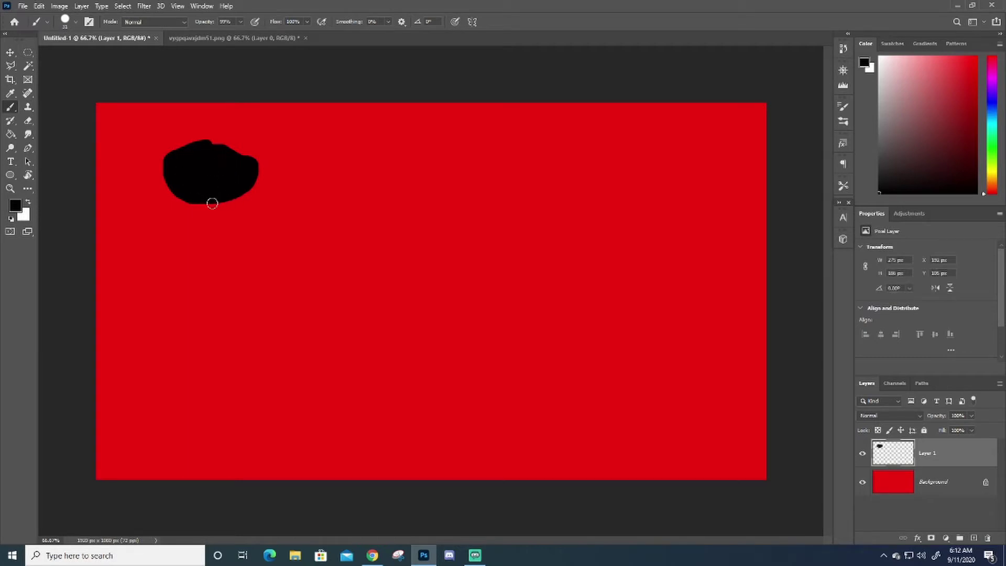
mouse_move(222, 205)
mouse_down()
mouse_move(254, 213)
mouse_move(243, 200)
mouse_move(223, 203)
mouse_move(243, 206)
mouse_move(209, 164)
mouse_move(202, 175)
mouse_up()
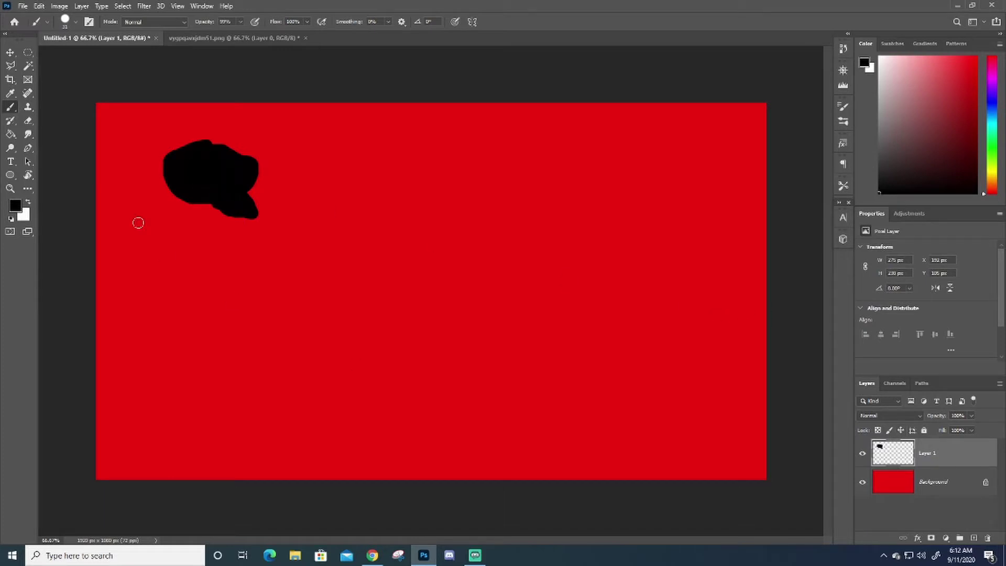
Step: Stroke the black blob with a 4 px white Center outline, then reset colours to black and white
click(40, 5)
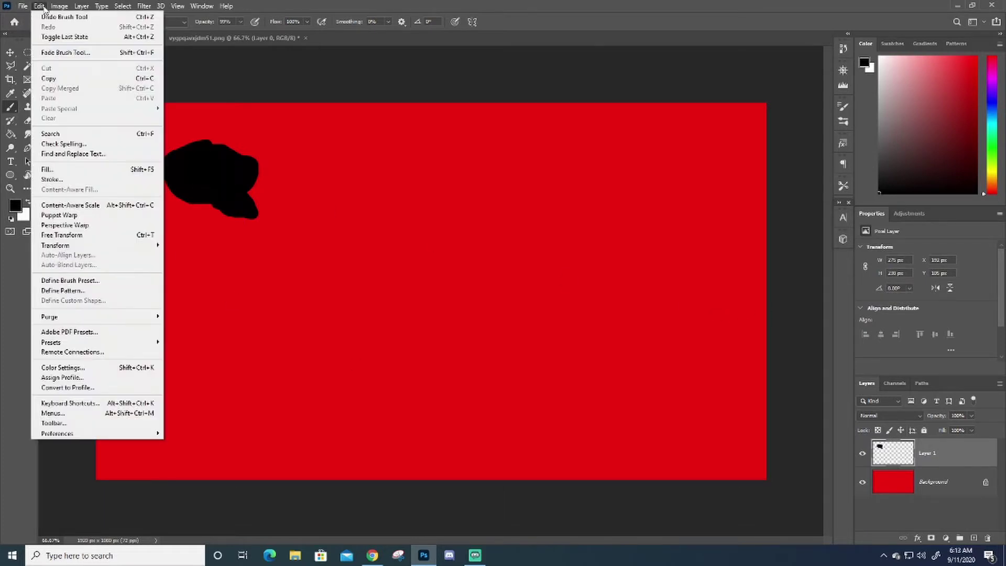
click(53, 179)
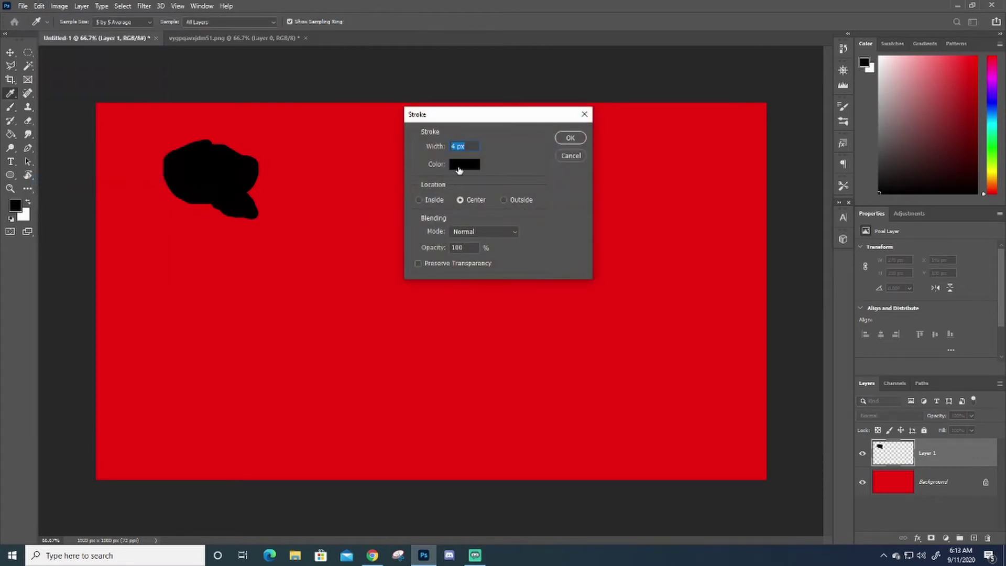
click(460, 164)
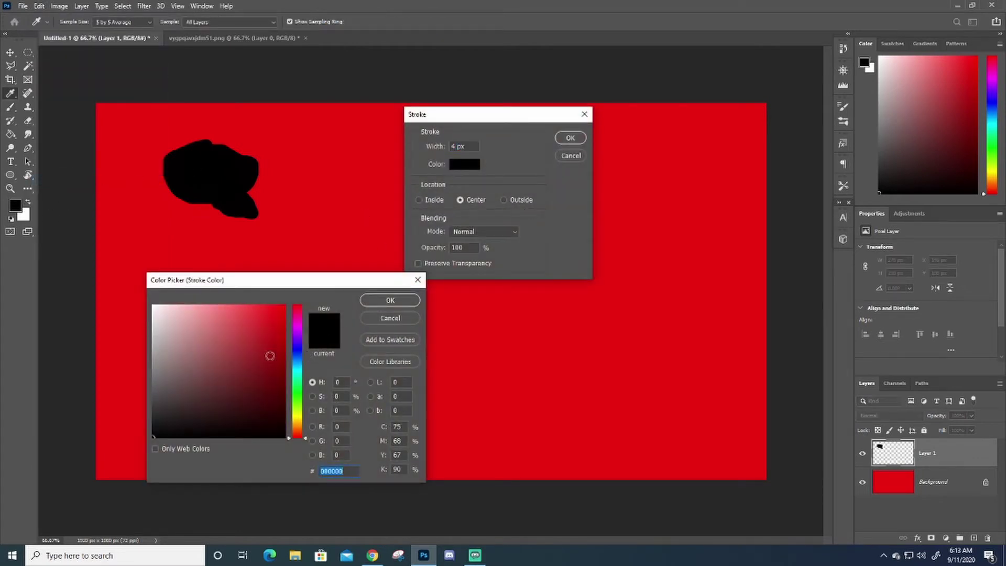
click(155, 308)
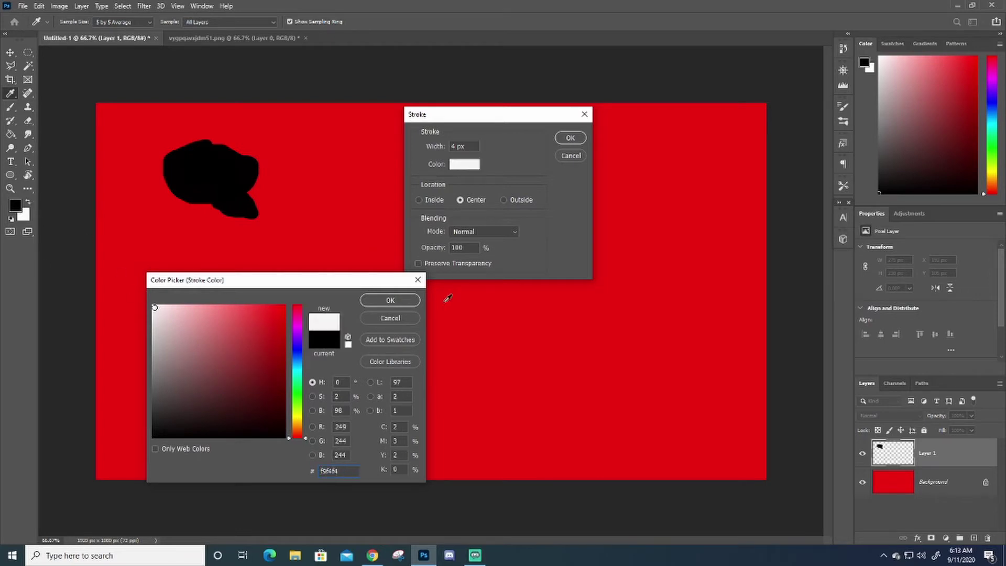
click(402, 301)
click(574, 140)
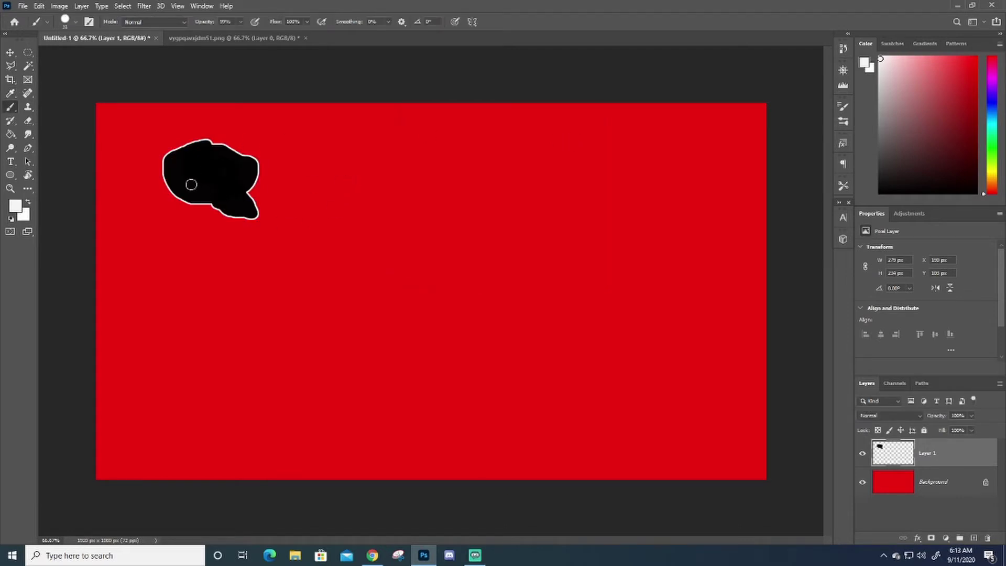
click(10, 134)
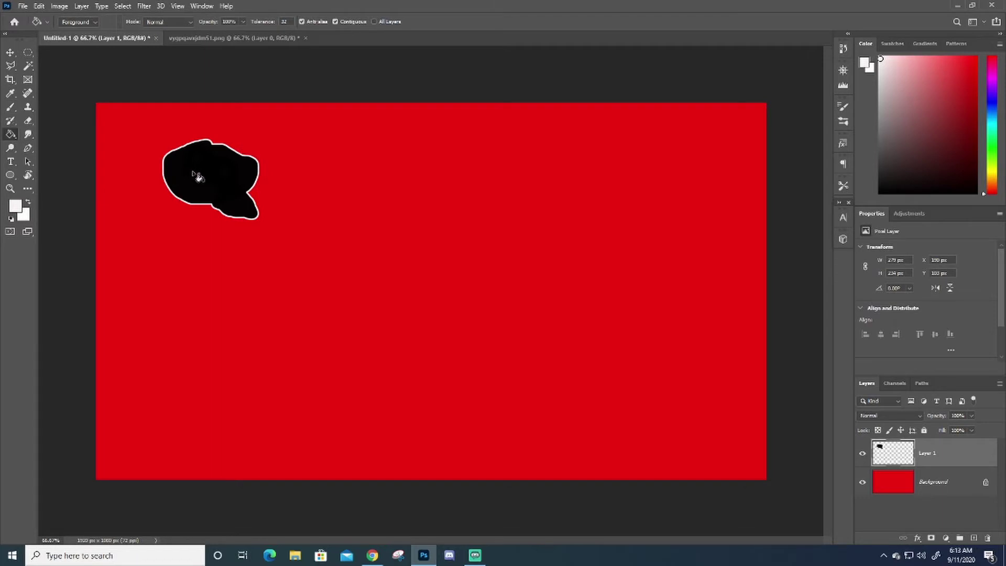
click(12, 217)
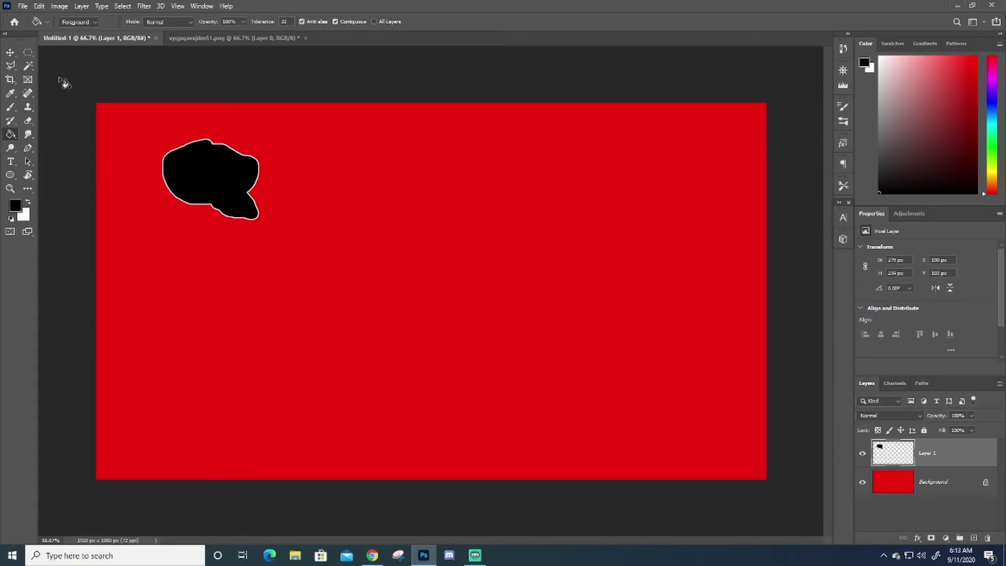
Step: Draw a white-filled ellipse near the top centre of the canvas
click(11, 175)
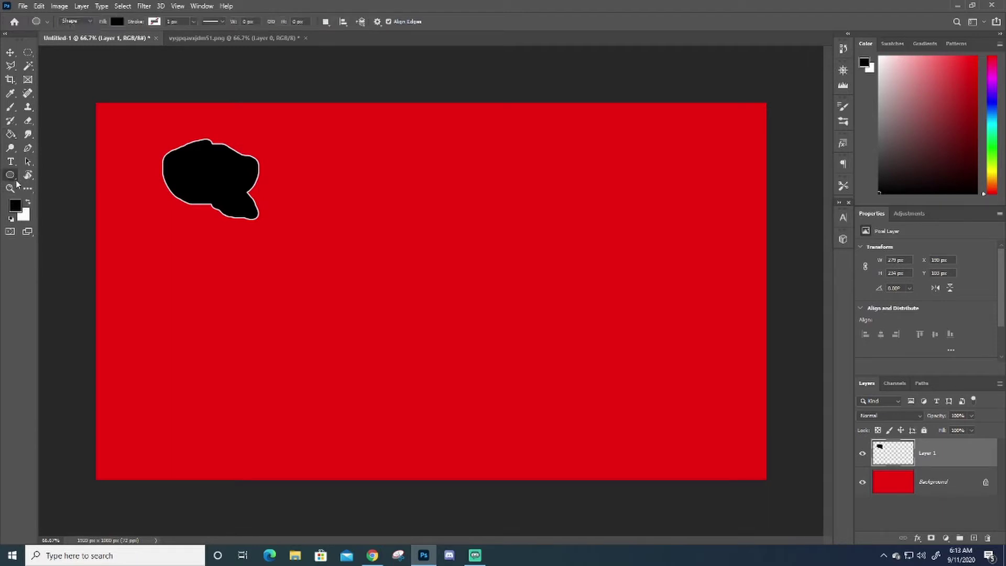
right_click(16, 182)
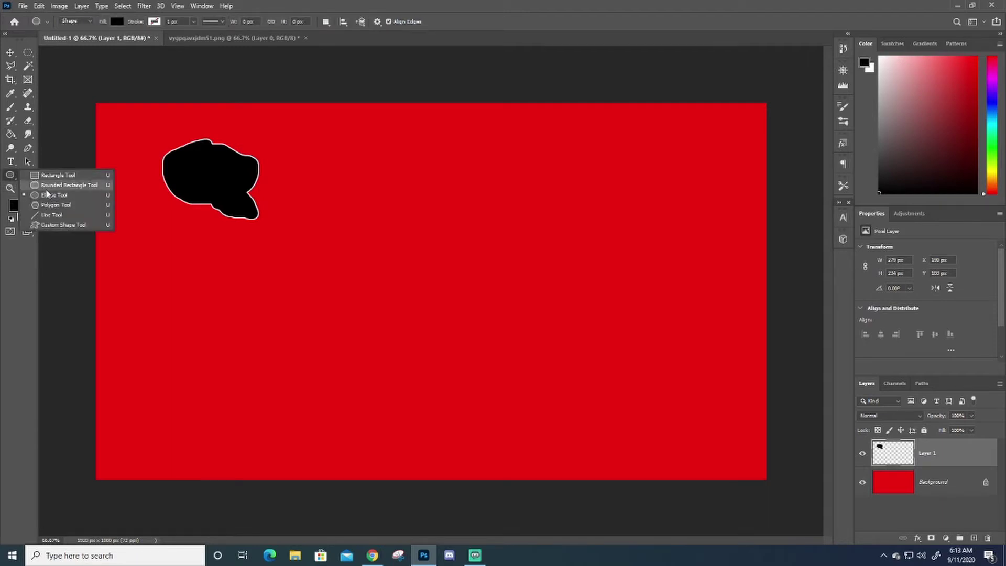
click(10, 175)
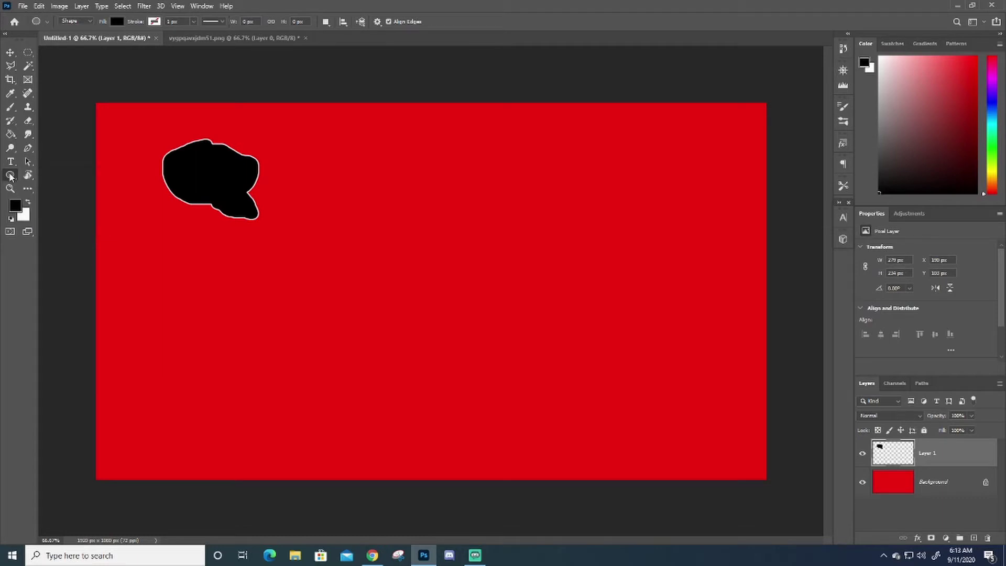
click(28, 201)
drag(399, 153, 517, 224)
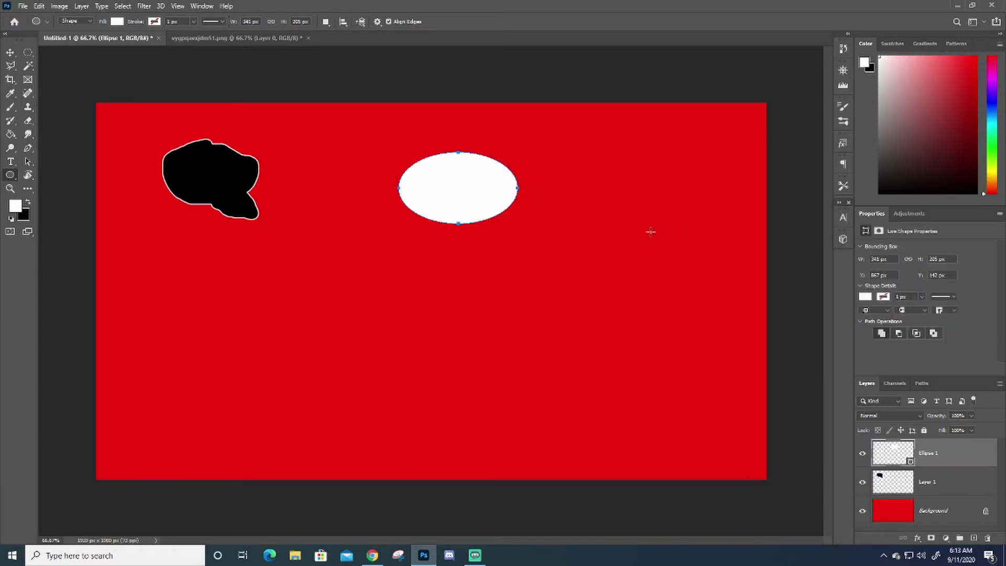
Step: Select a triangular tail below the oval with the Polygonal Lasso
click(11, 66)
right_click(14, 70)
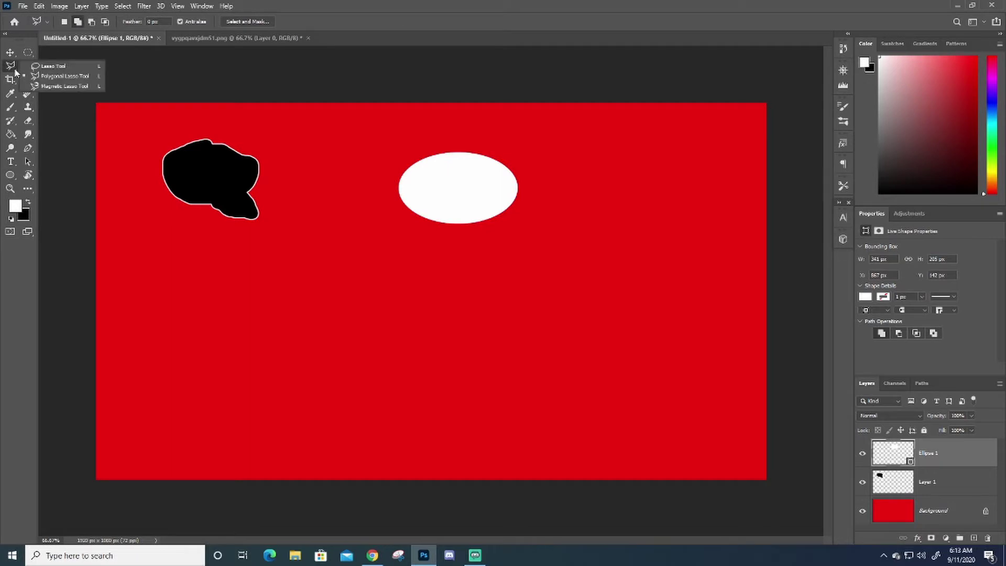
click(54, 67)
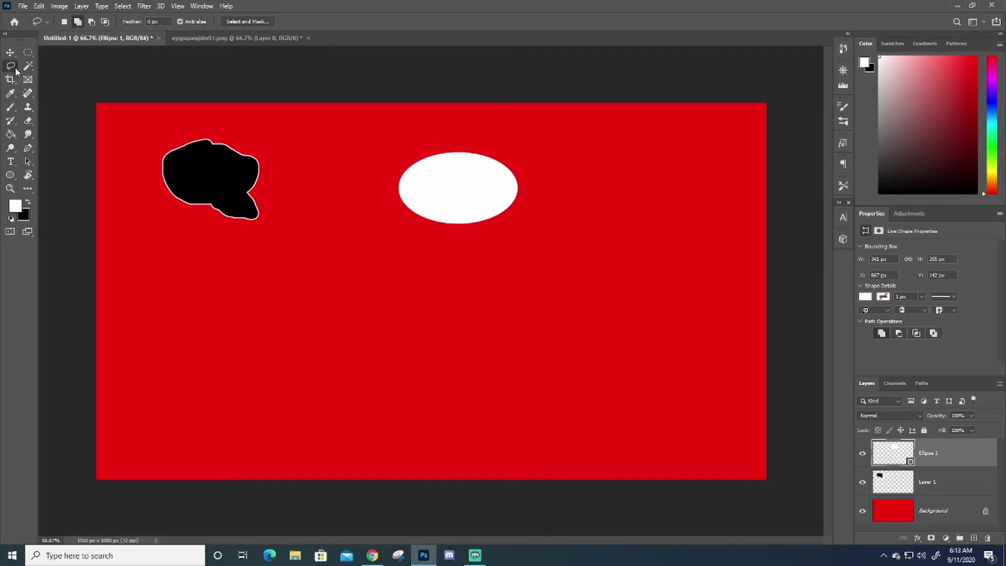
right_click(14, 68)
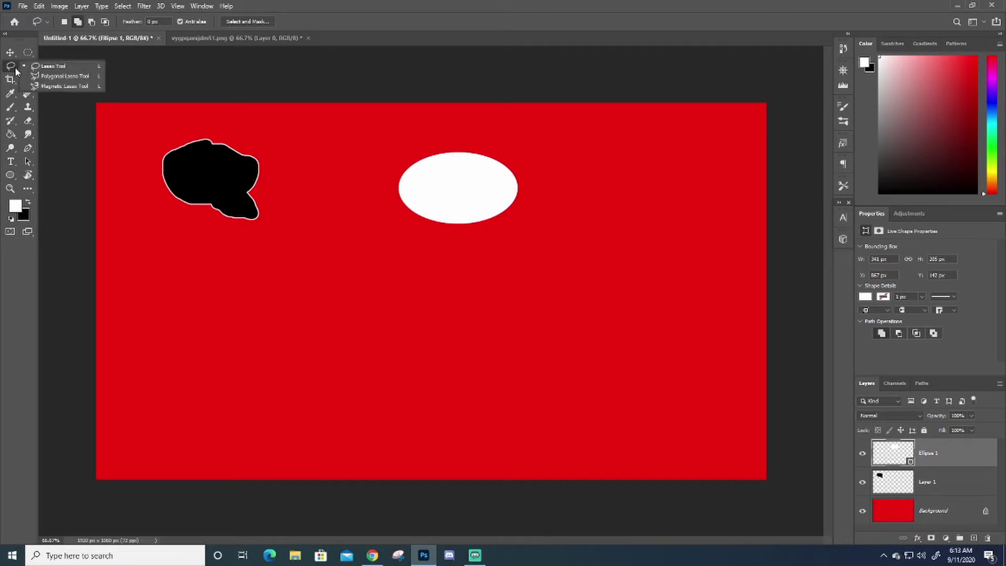
click(68, 77)
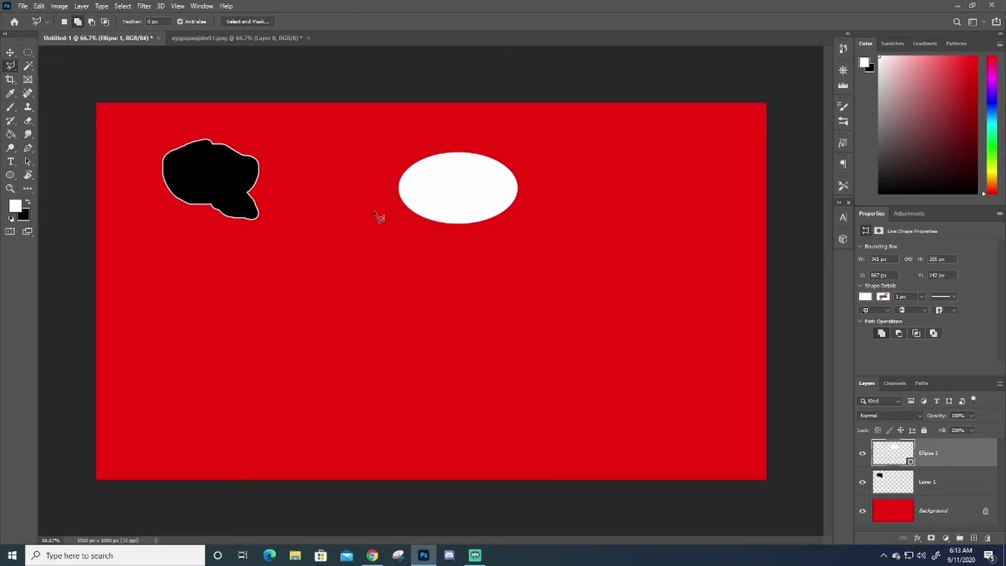
click(481, 216)
click(516, 243)
click(483, 218)
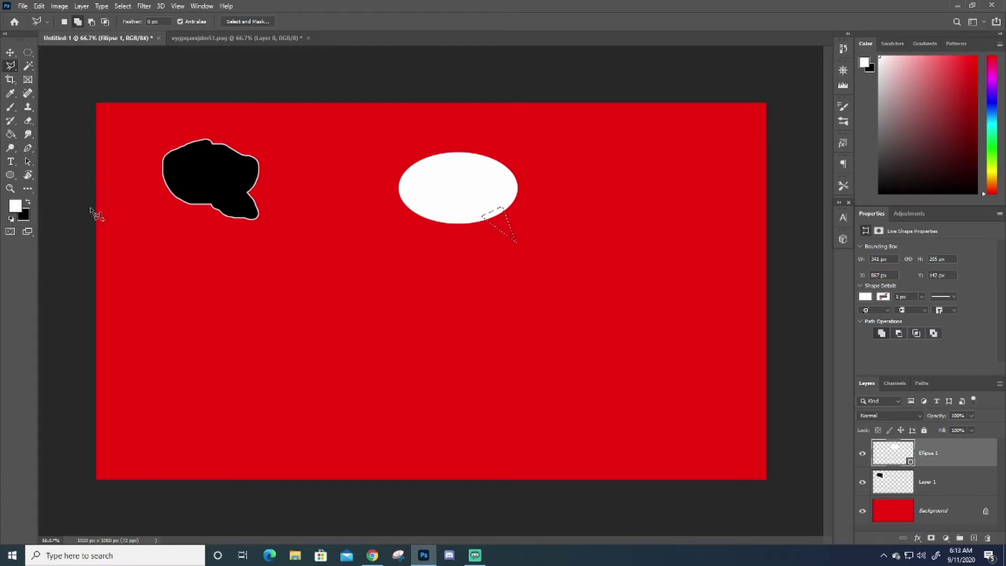
Step: Rasterize the Ellipse 1 layer, fill the tail white, and deselect
right_click(936, 454)
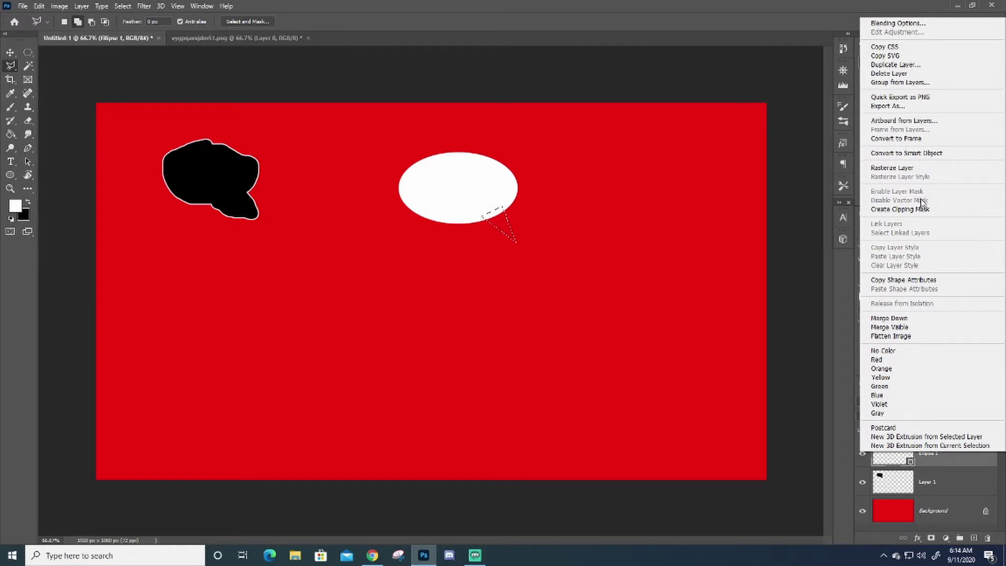
click(909, 167)
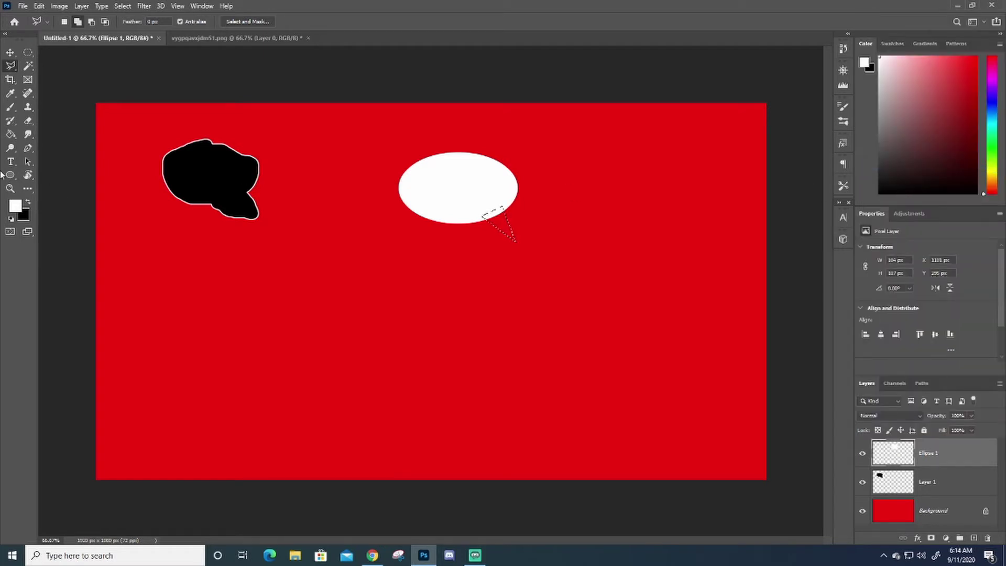
click(11, 134)
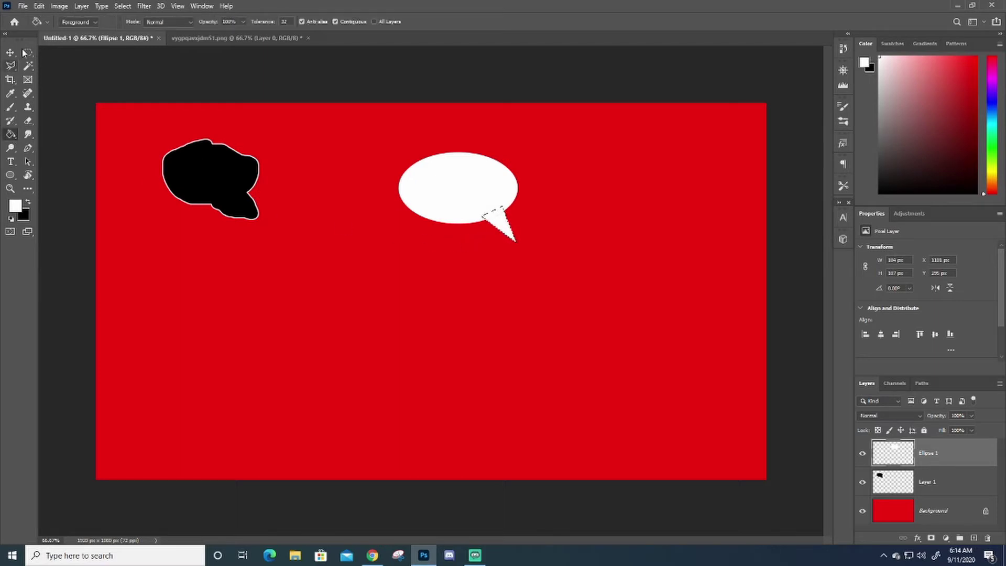
click(123, 6)
click(131, 28)
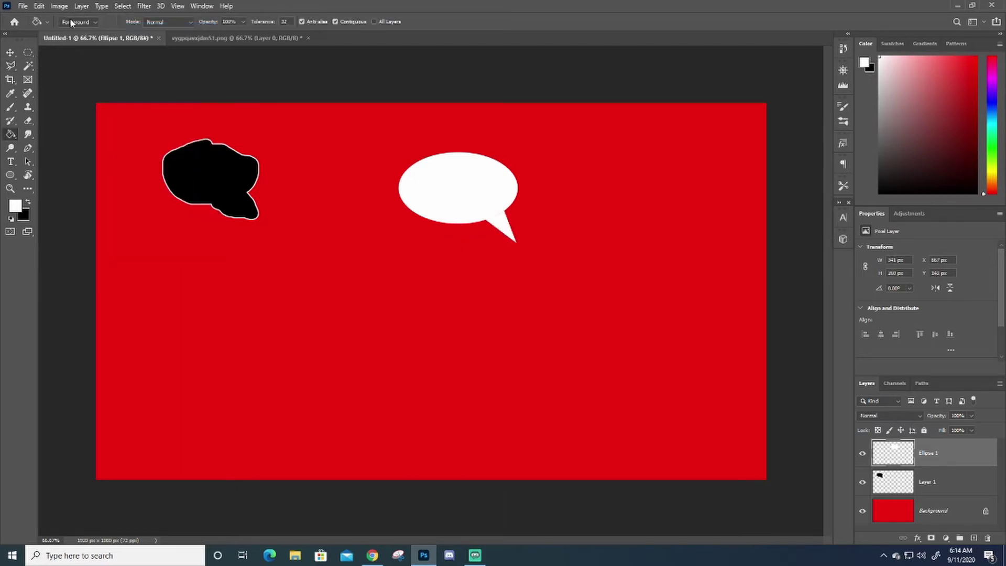
Step: Stroke the white speech bubble with a 4 px black outline
click(40, 5)
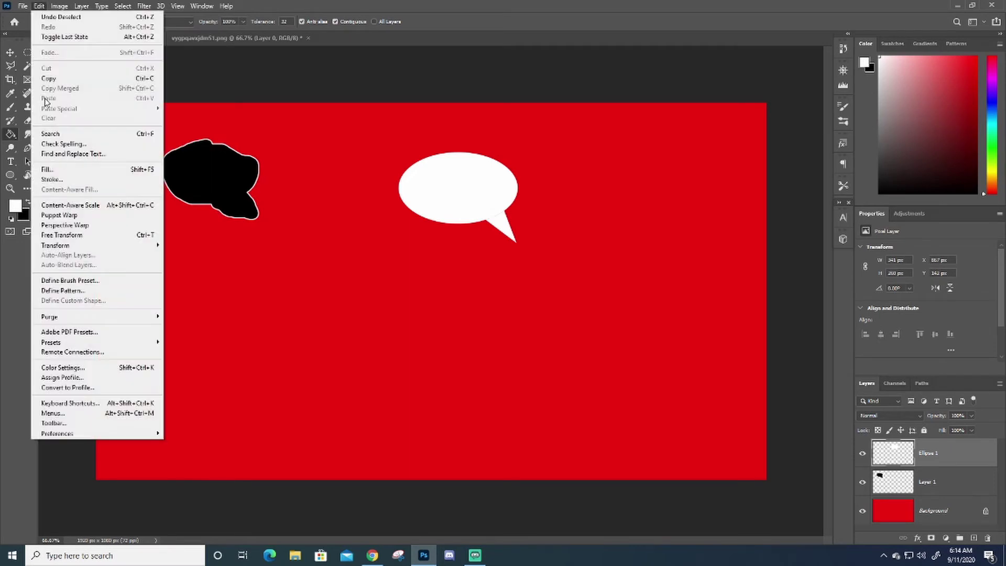
click(62, 177)
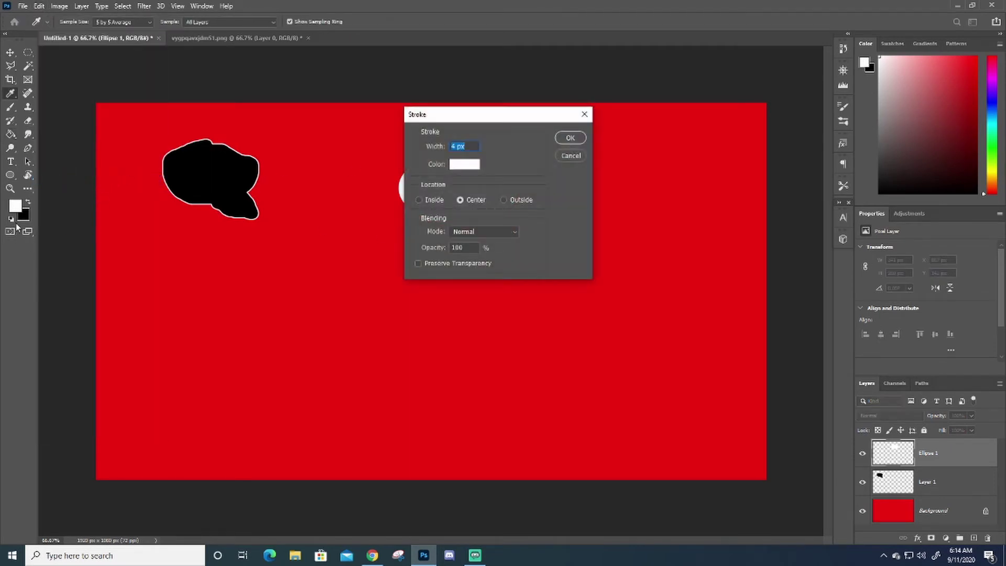
click(456, 165)
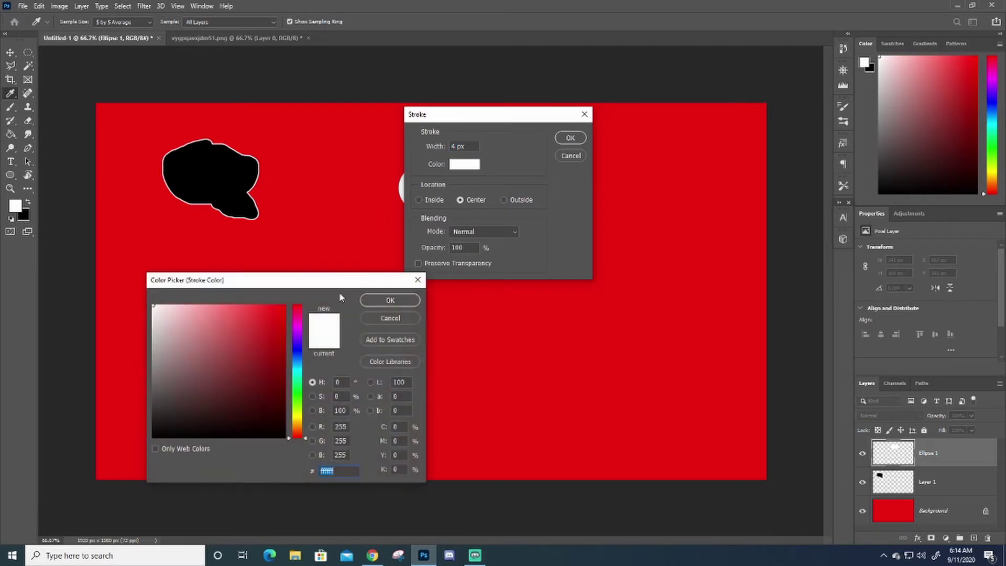
click(24, 212)
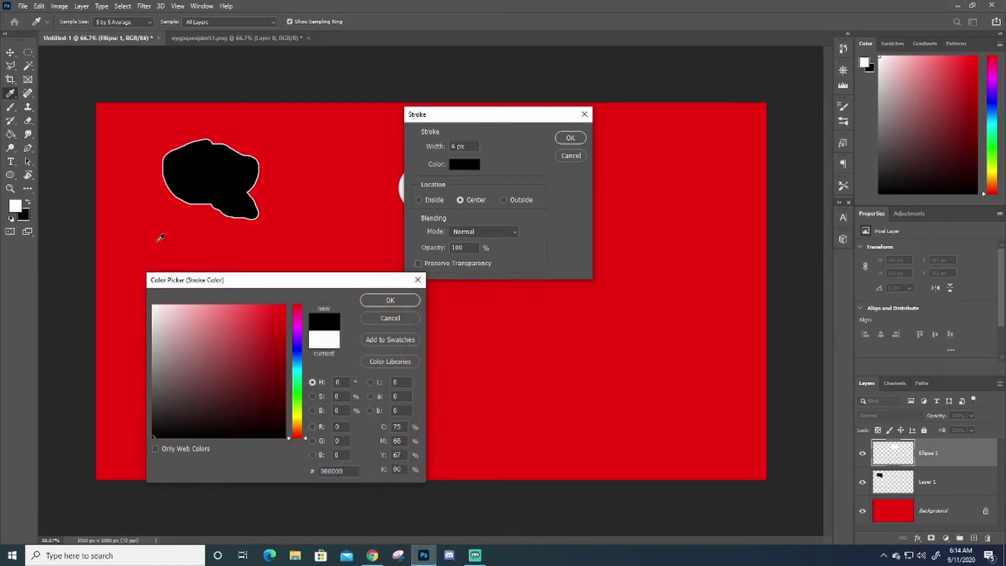
click(390, 300)
click(570, 139)
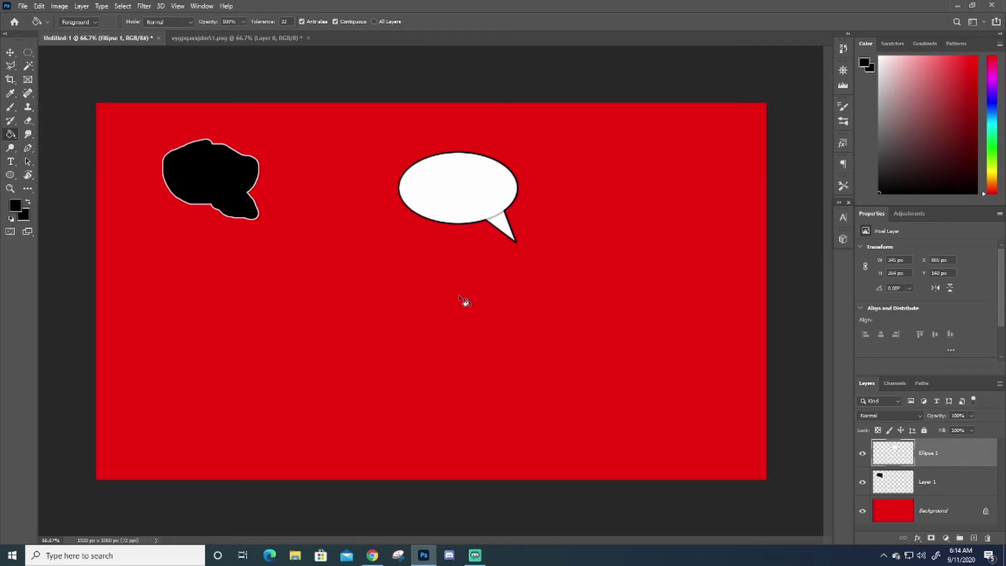
Step: Paint white over the seam where the bubble's oval meets its tail
click(12, 94)
click(11, 107)
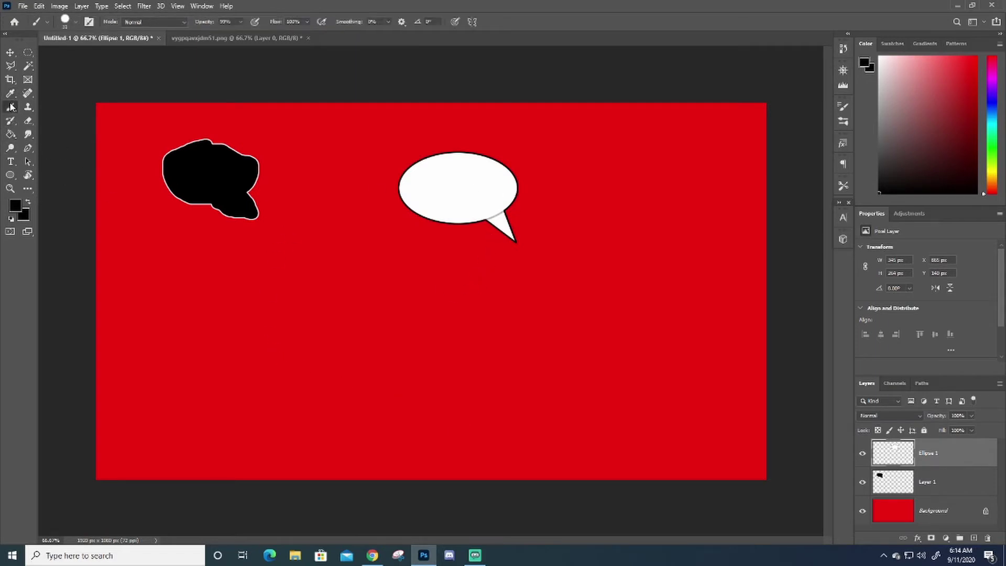
click(498, 217)
key(ctrl+z)
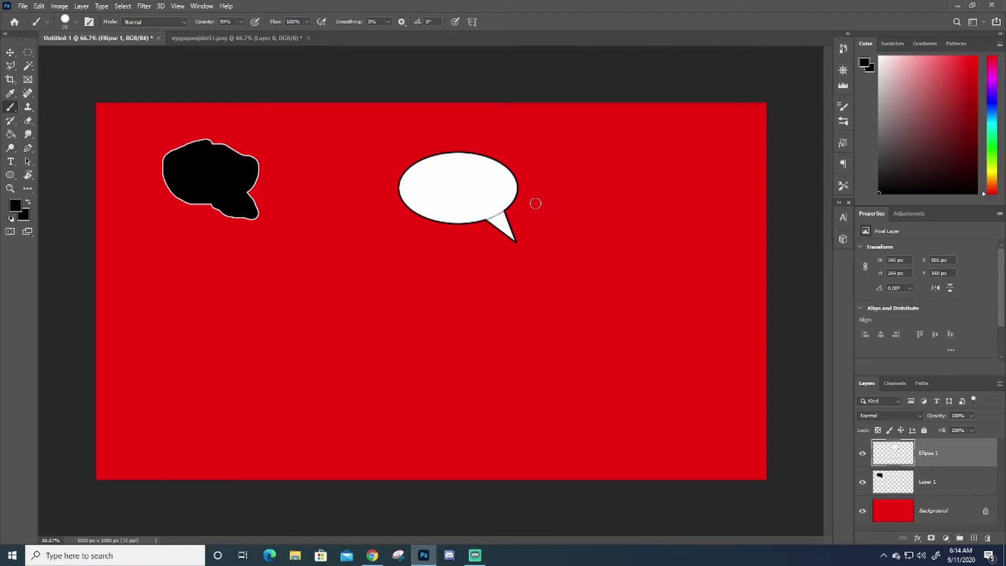
click(11, 219)
click(27, 204)
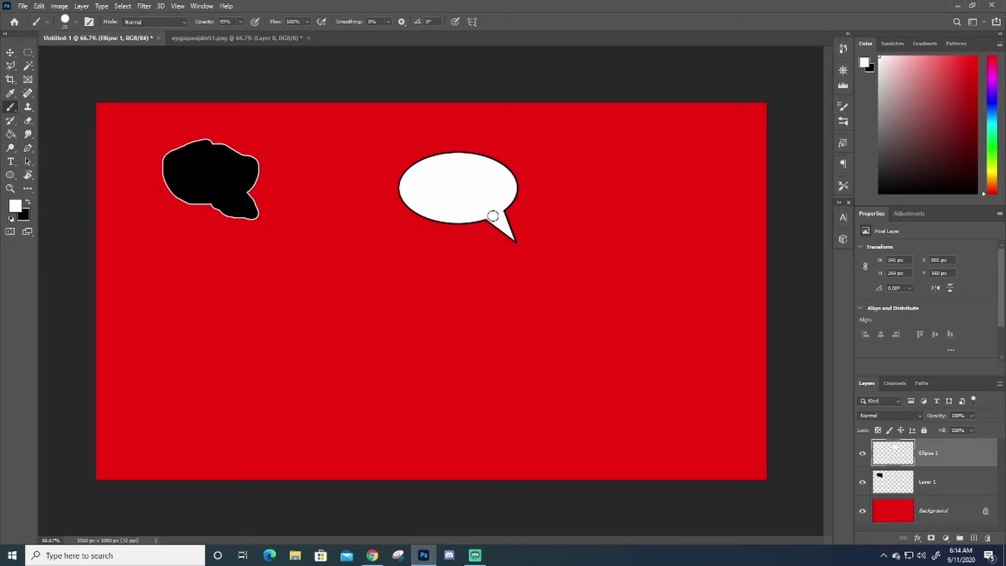
drag(492, 217, 498, 215)
click(28, 52)
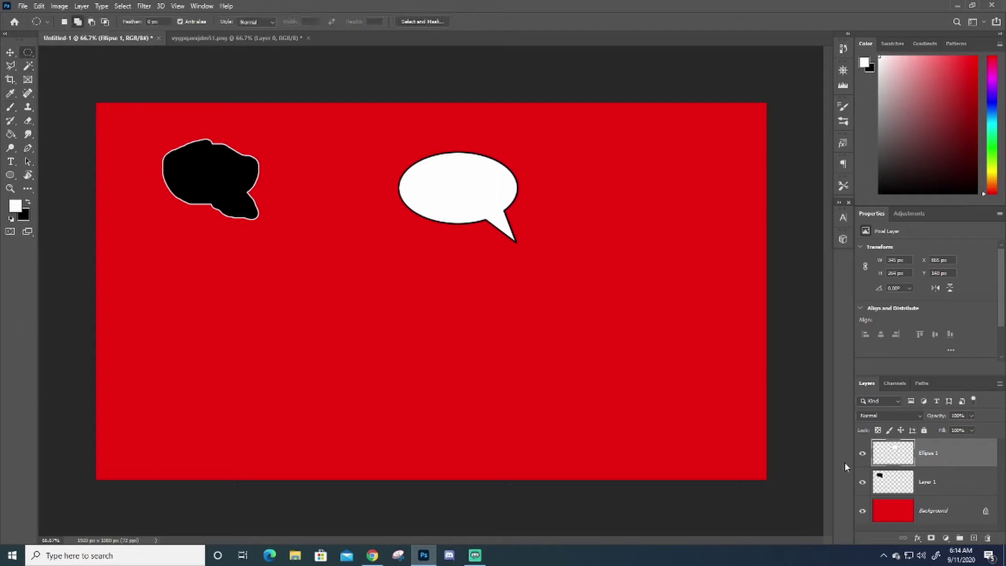
Step: On a new Layer 2, draw an elliptical selection below the black blob in Add to Selection mode
click(974, 538)
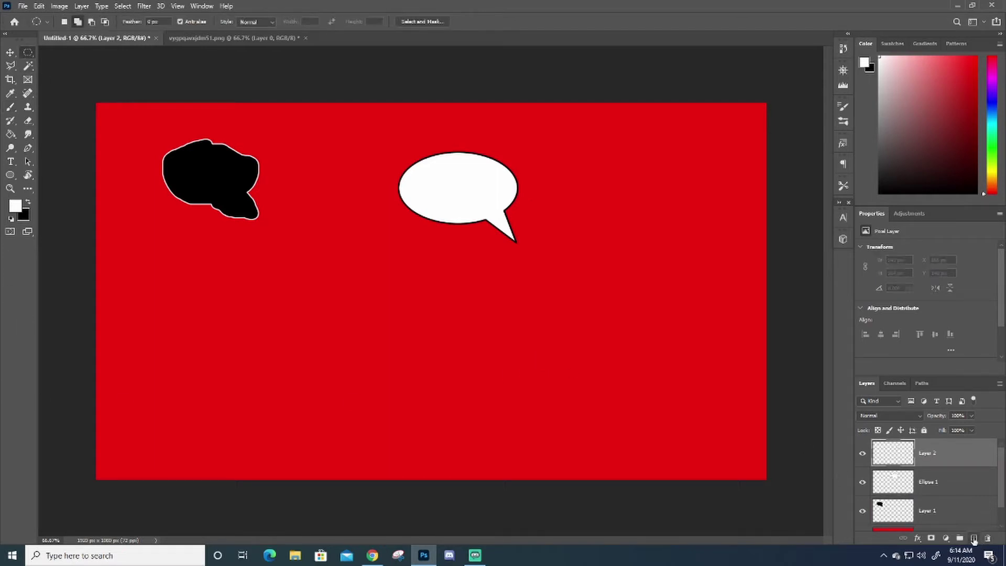
right_click(27, 54)
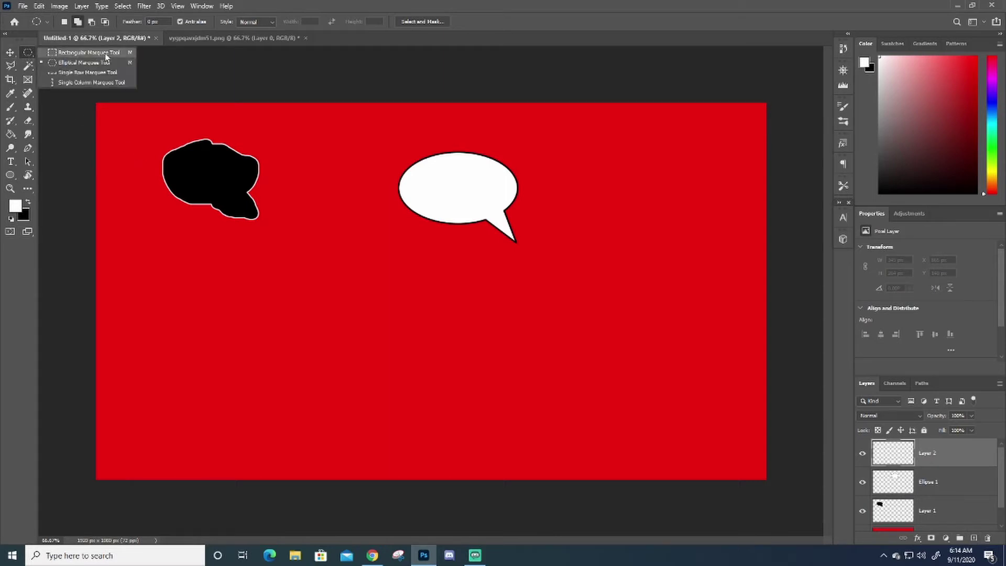
click(28, 58)
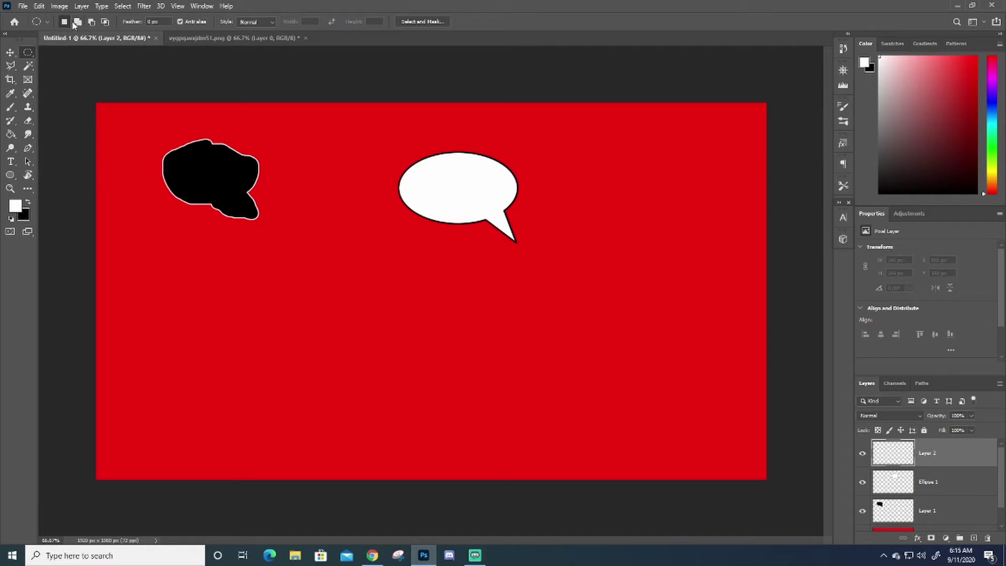
click(78, 23)
click(65, 23)
click(78, 22)
drag(169, 270, 299, 341)
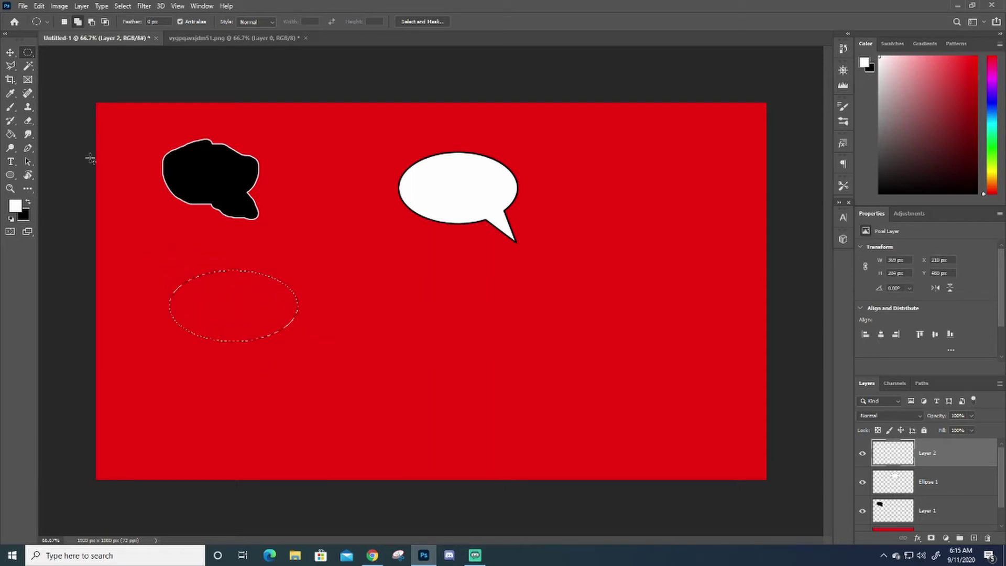
click(9, 65)
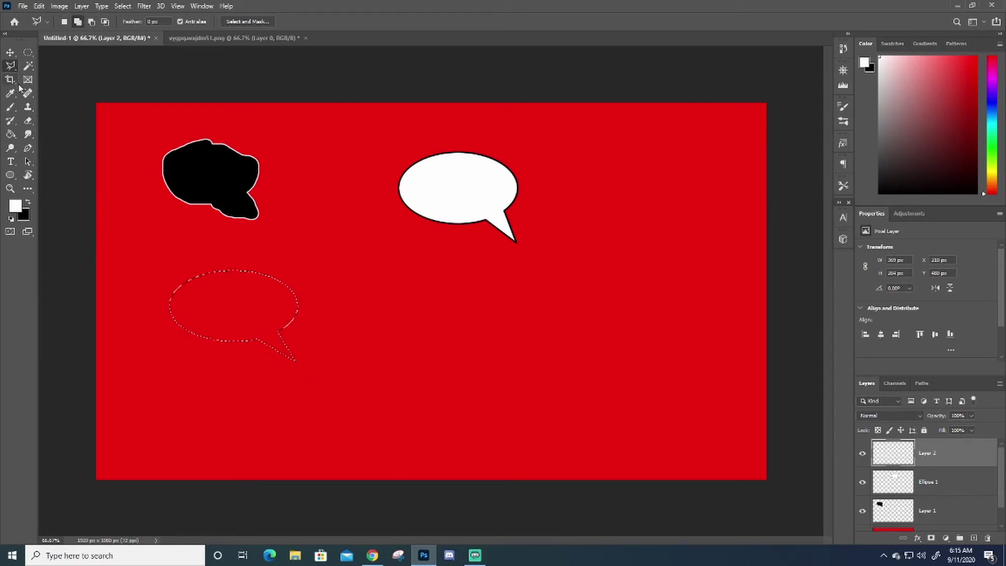
Step: Give the lower bubble selection a 4 px black (000000) stroke outline
click(10, 134)
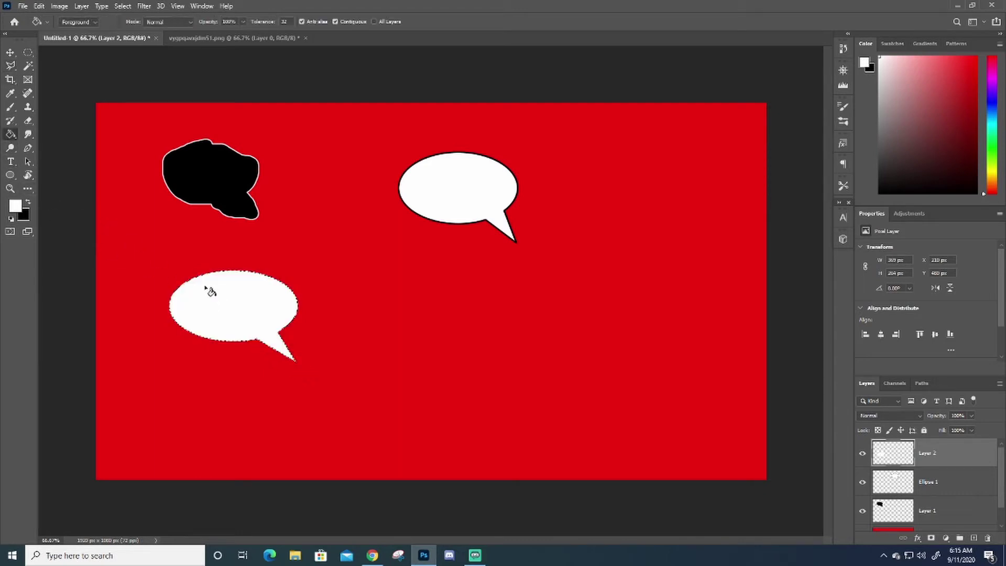
click(39, 6)
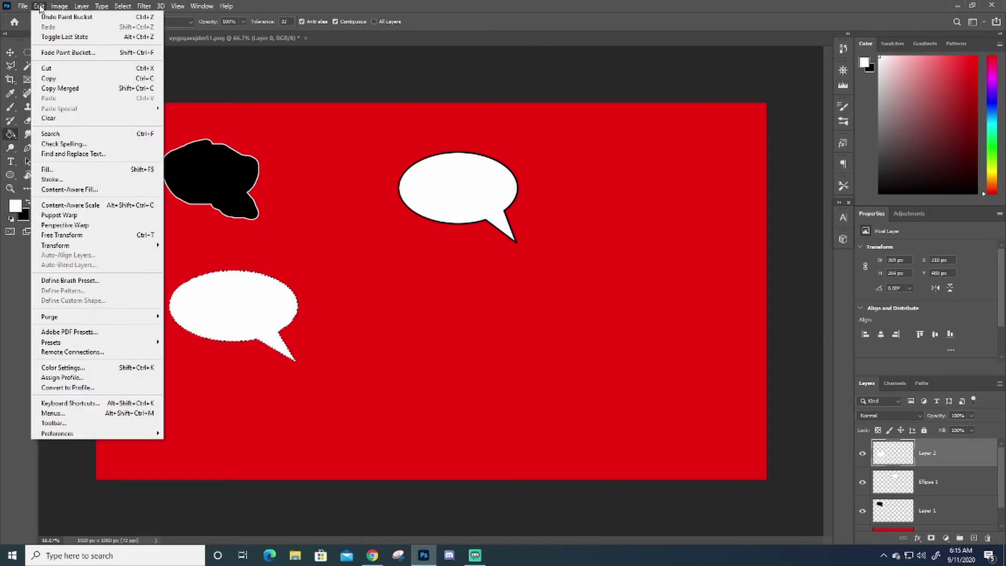
click(72, 180)
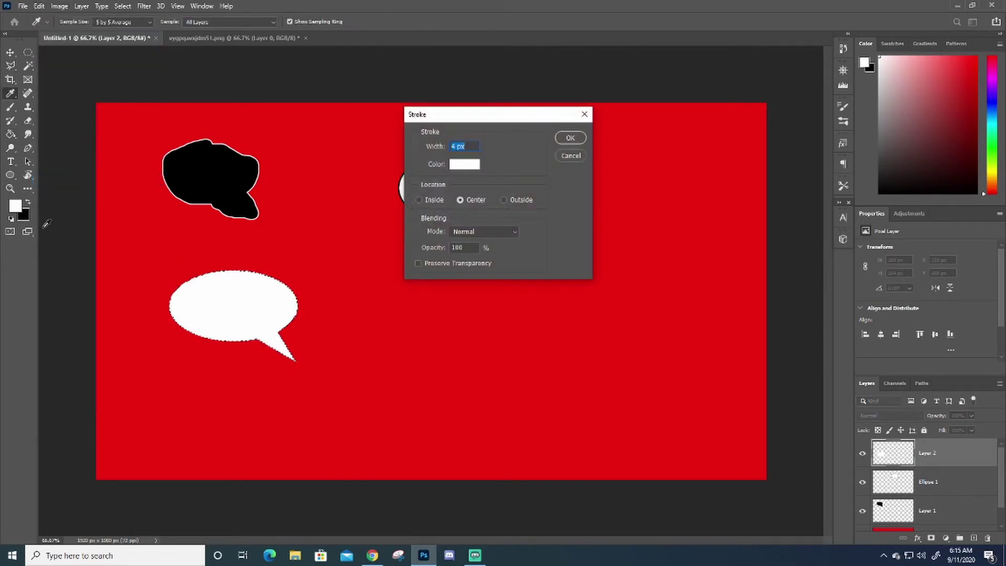
click(452, 167)
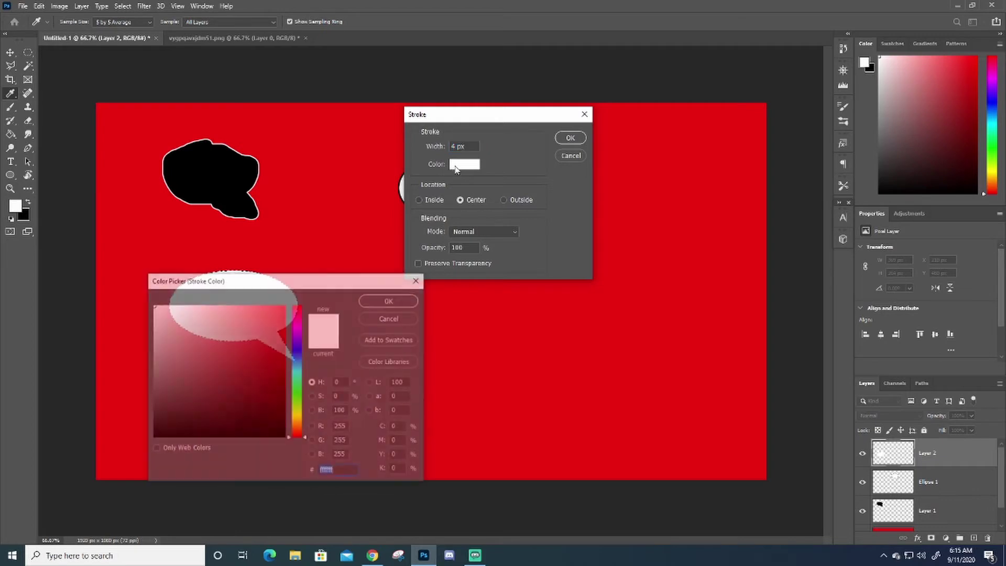
text(000000)
click(390, 300)
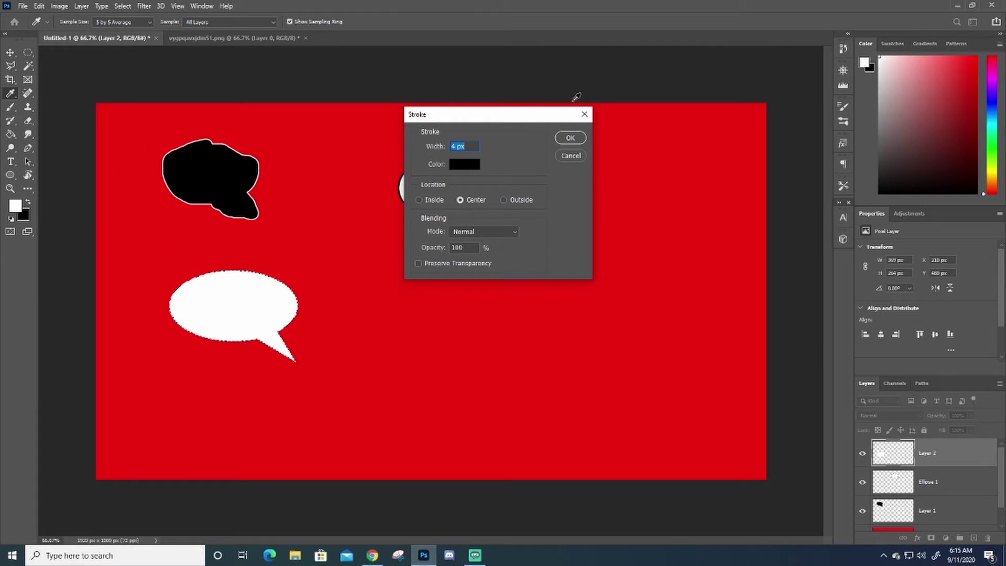
click(571, 138)
Step: Restore default black and white colours and deselect the lower bubble
key(g)
key(x)
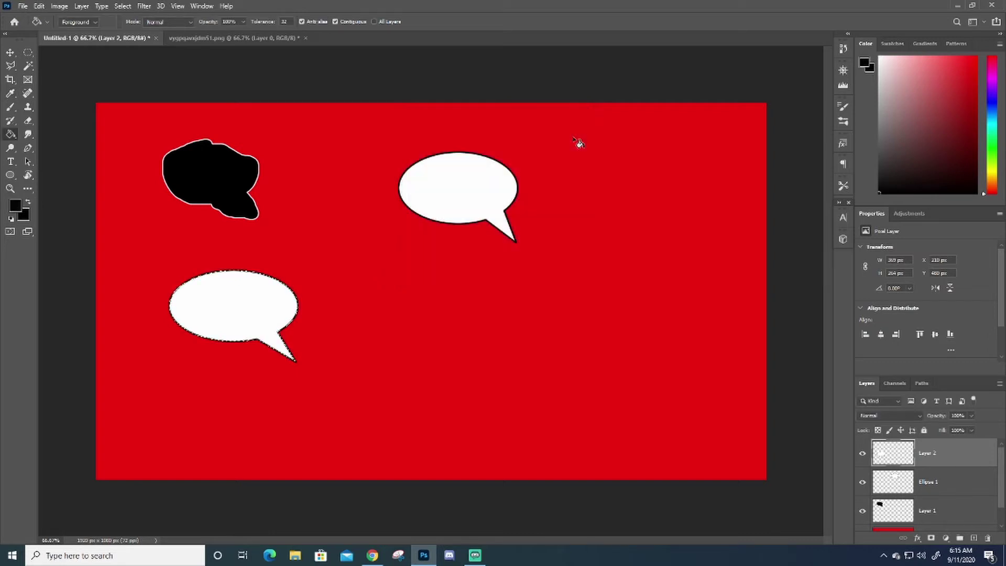
click(119, 7)
click(129, 27)
Step: Draw a closed six-point hexagon path in the lower right with the Pen tool
click(28, 149)
click(511, 302)
click(462, 343)
click(500, 381)
click(574, 371)
click(593, 332)
click(569, 305)
click(511, 303)
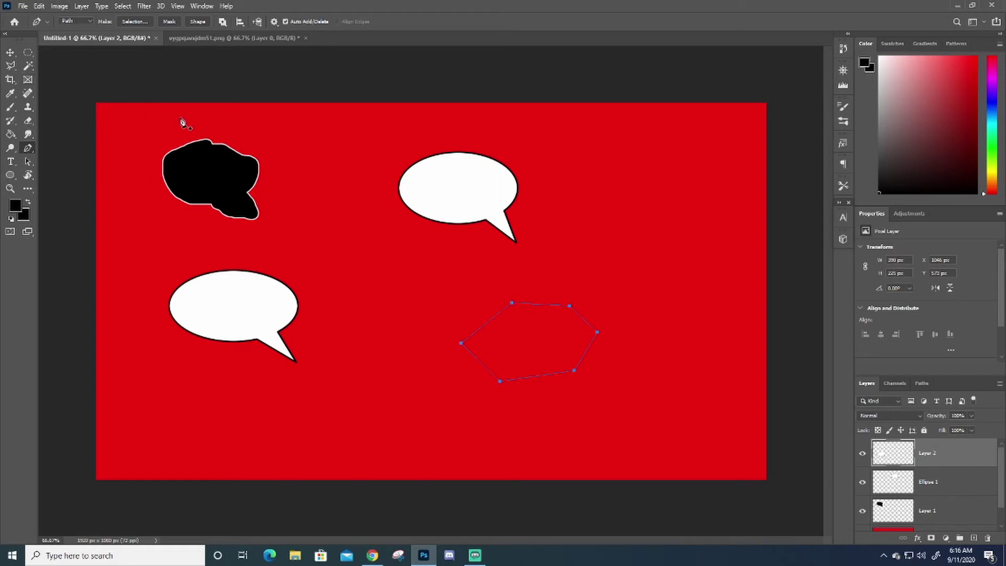
Step: Convert the hexagon path into a selection and add a pointed tail with the Lasso
click(126, 24)
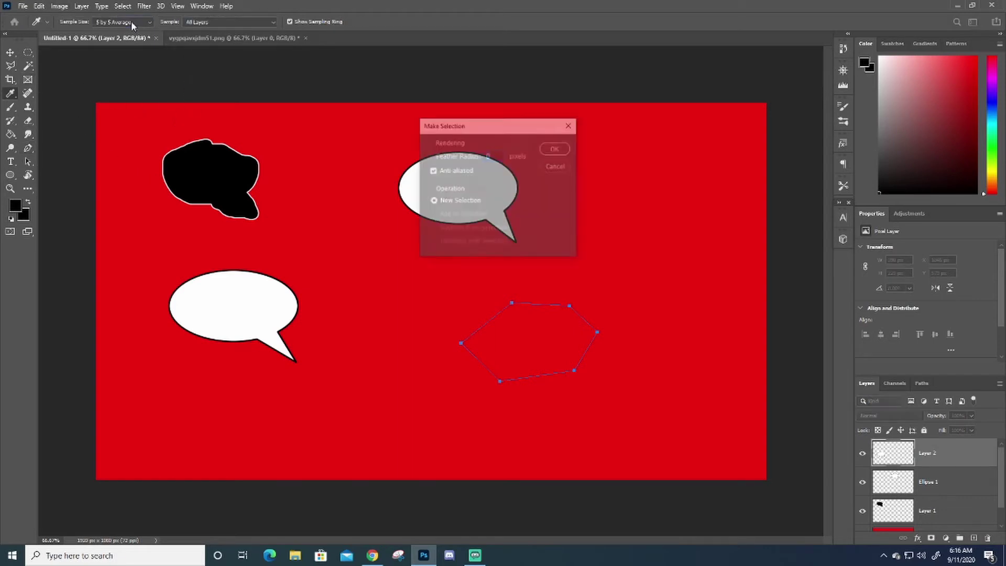
click(556, 149)
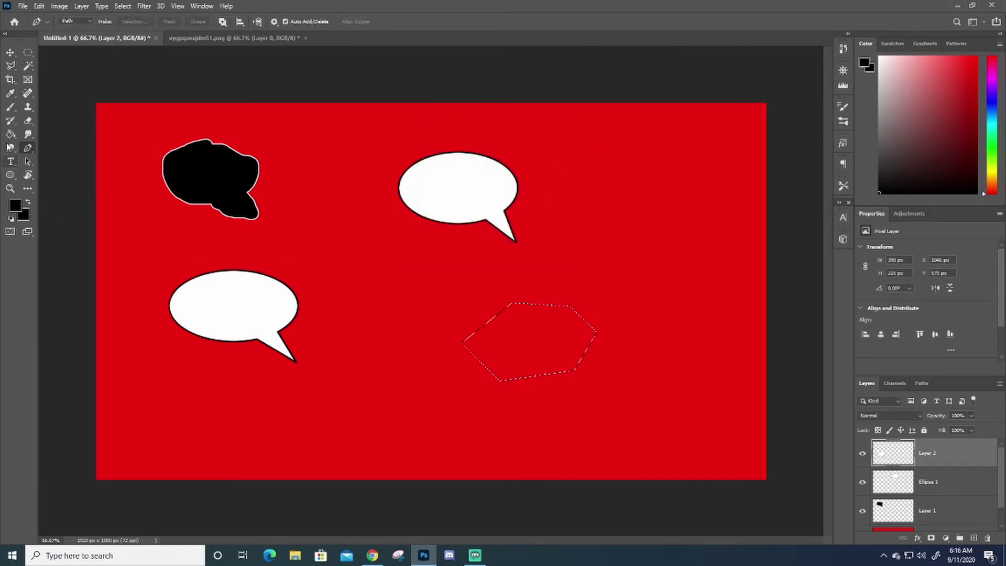
click(10, 66)
click(539, 367)
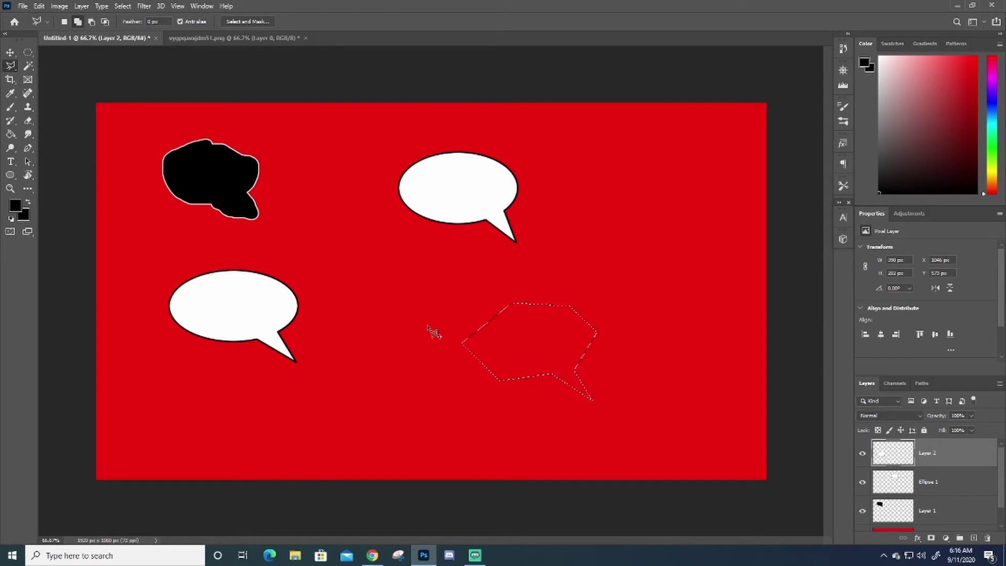
click(10, 137)
Step: Apply a 4 px black Center stroke to the hexagon bubble selection
click(11, 220)
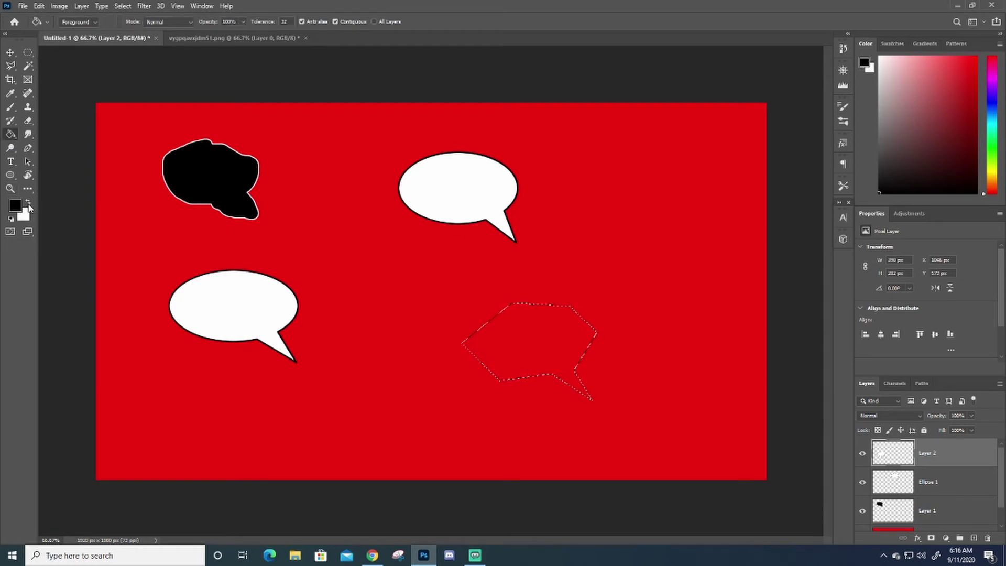
click(29, 204)
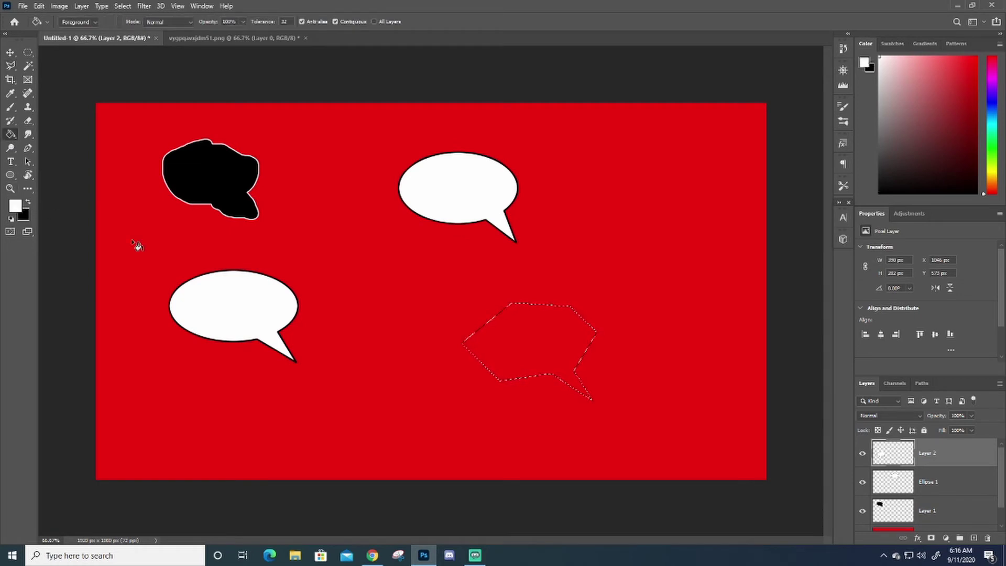
click(29, 205)
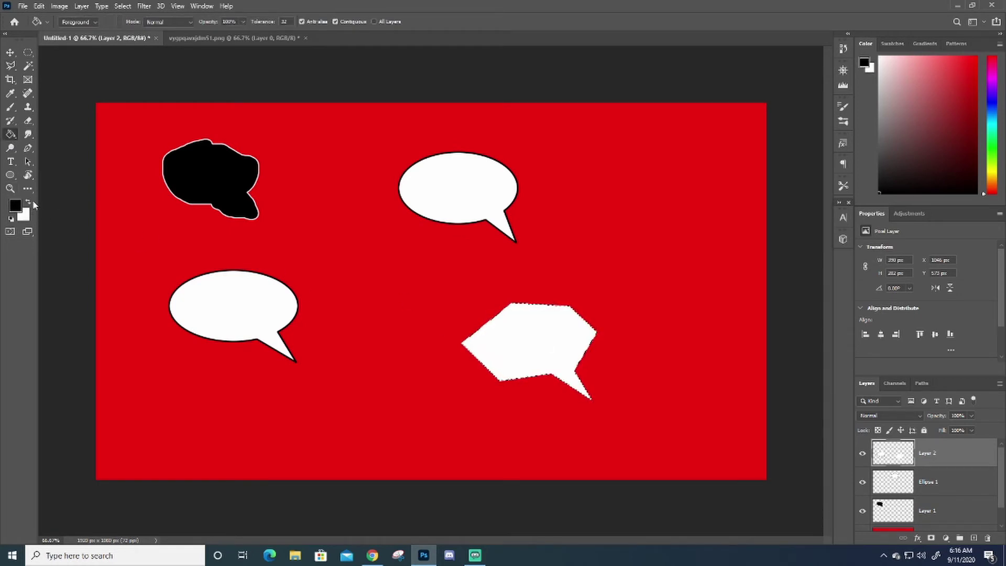
click(40, 6)
click(83, 180)
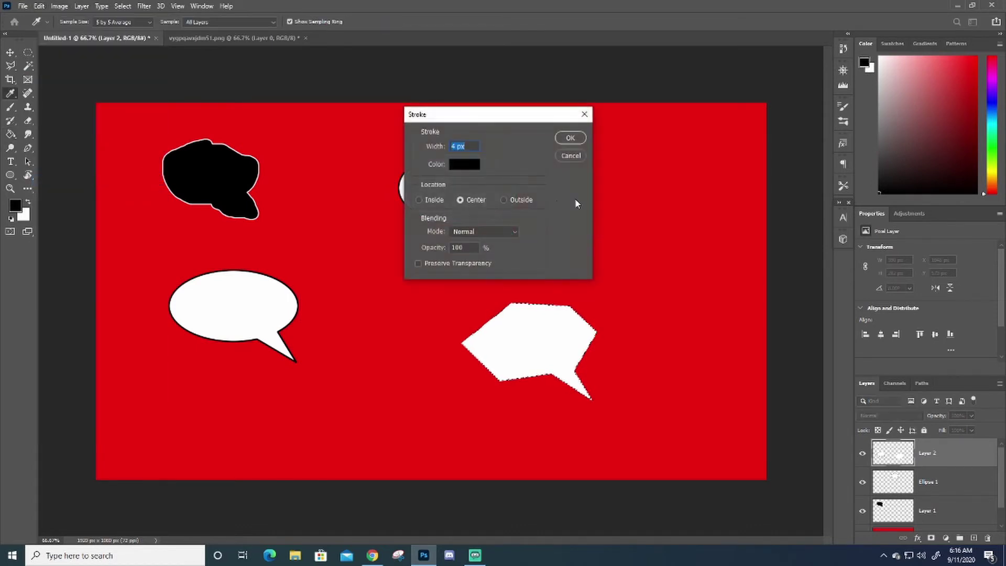
click(570, 139)
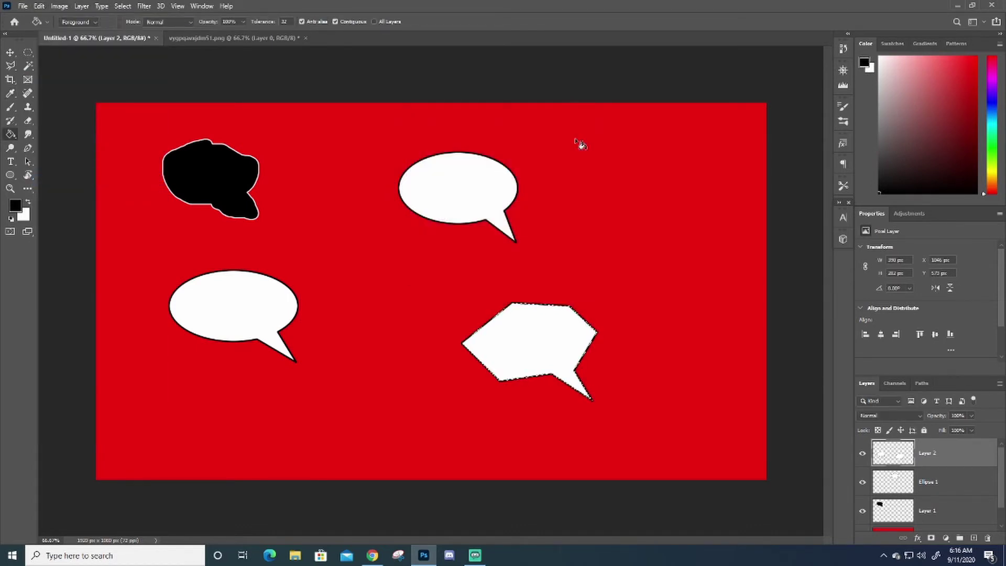
Step: Deselect the finished hexagon bubble
click(58, 6)
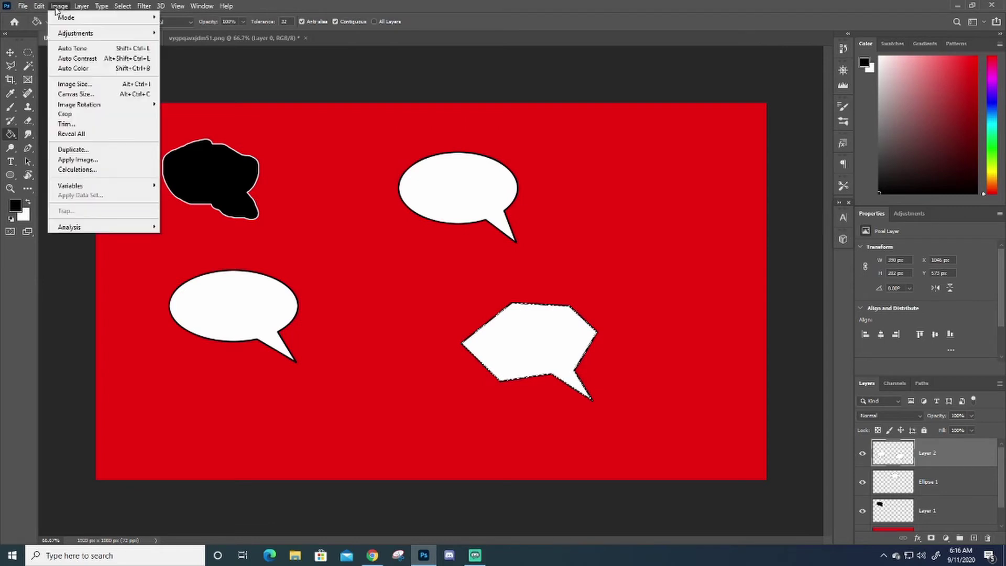
click(126, 6)
click(125, 6)
click(137, 28)
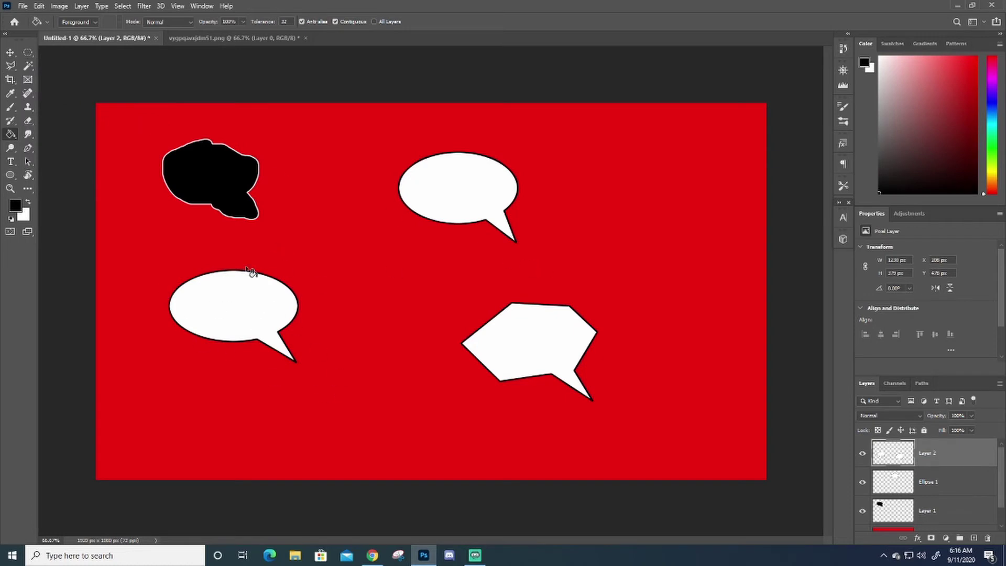
Step: Select Layer 1 and put the black blob into Free Transform Warp mode
scroll(941, 489, down, 1)
click(944, 498)
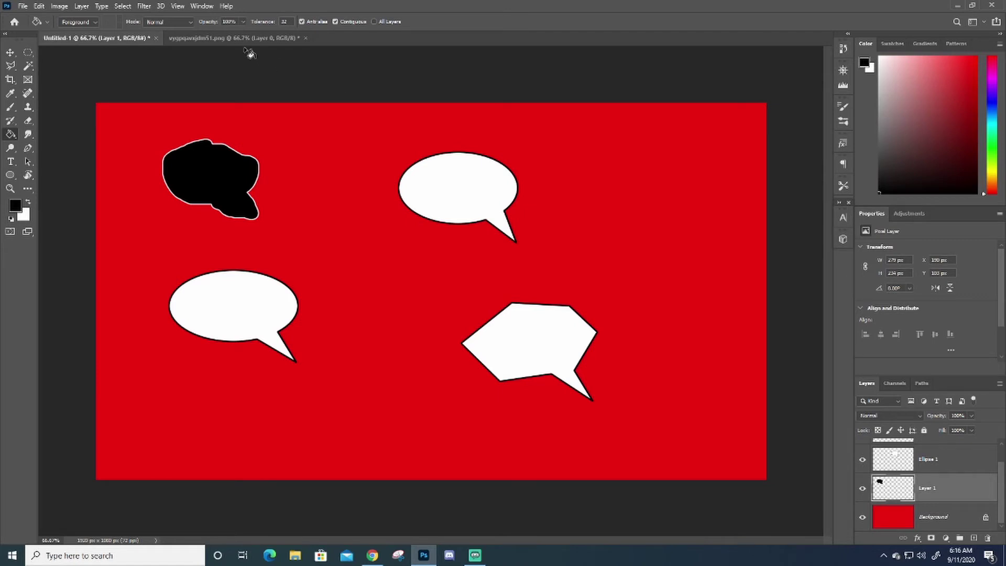
click(38, 7)
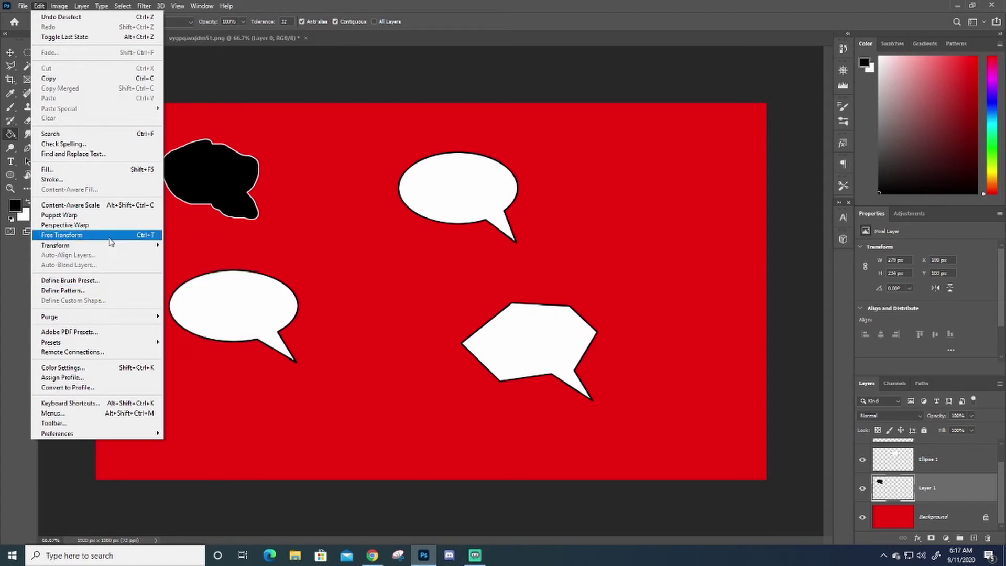
click(105, 235)
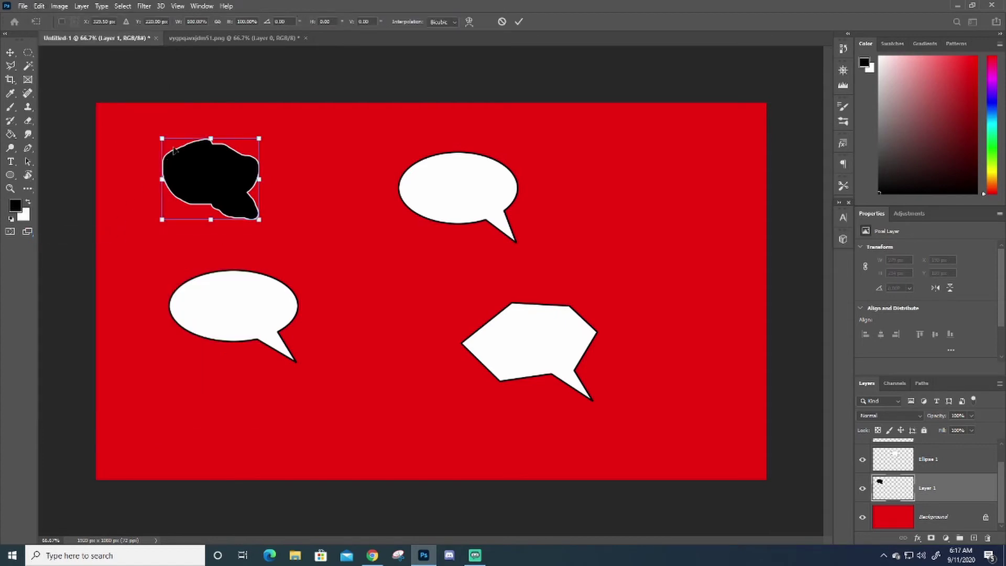
click(470, 23)
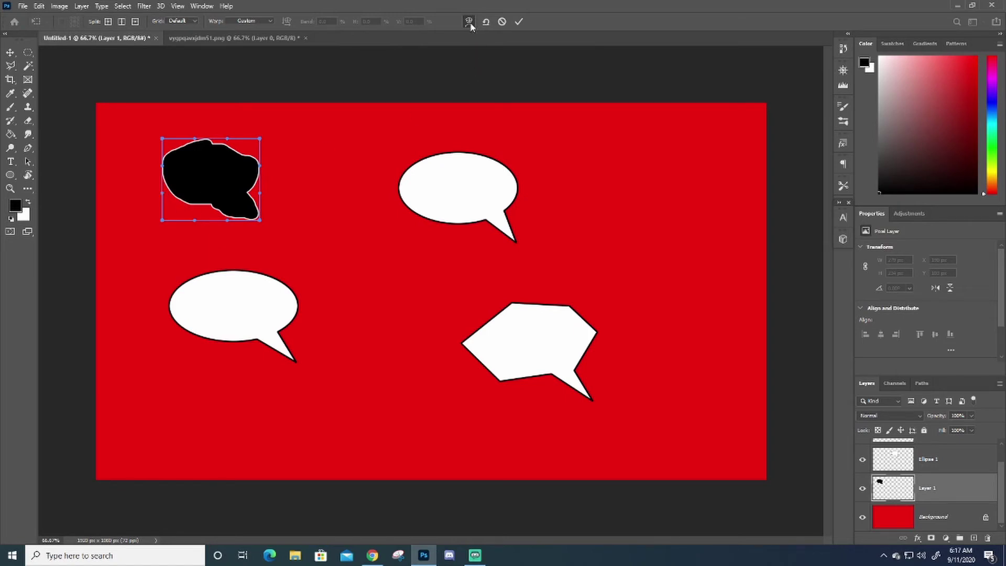
Step: Warp the blob wider with bulging sides and a dented bottom edge, then commit
drag(162, 140, 162, 164)
drag(229, 141, 249, 93)
drag(163, 164, 113, 121)
drag(163, 196, 135, 232)
drag(262, 196, 364, 167)
drag(262, 141, 271, 143)
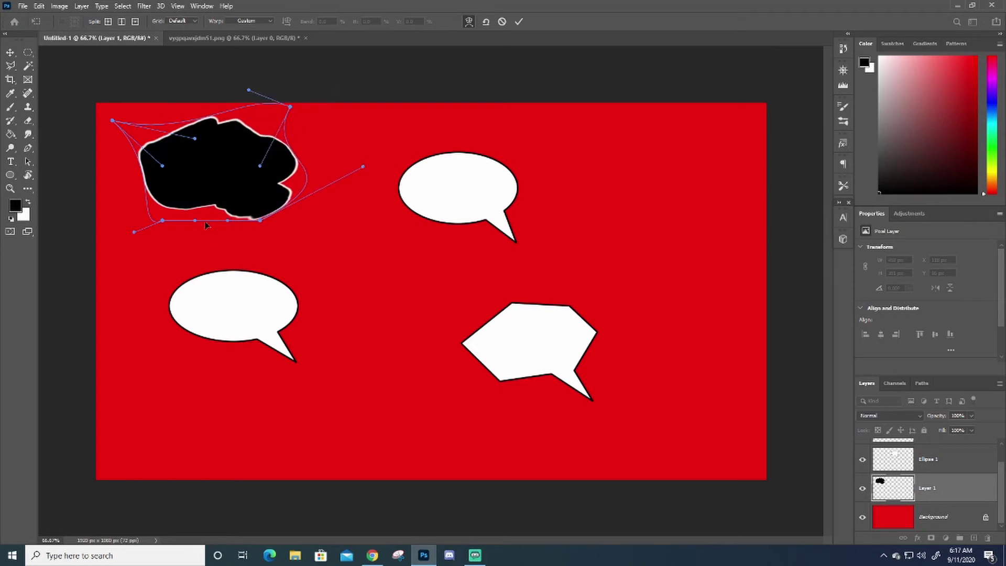
drag(195, 225, 267, 141)
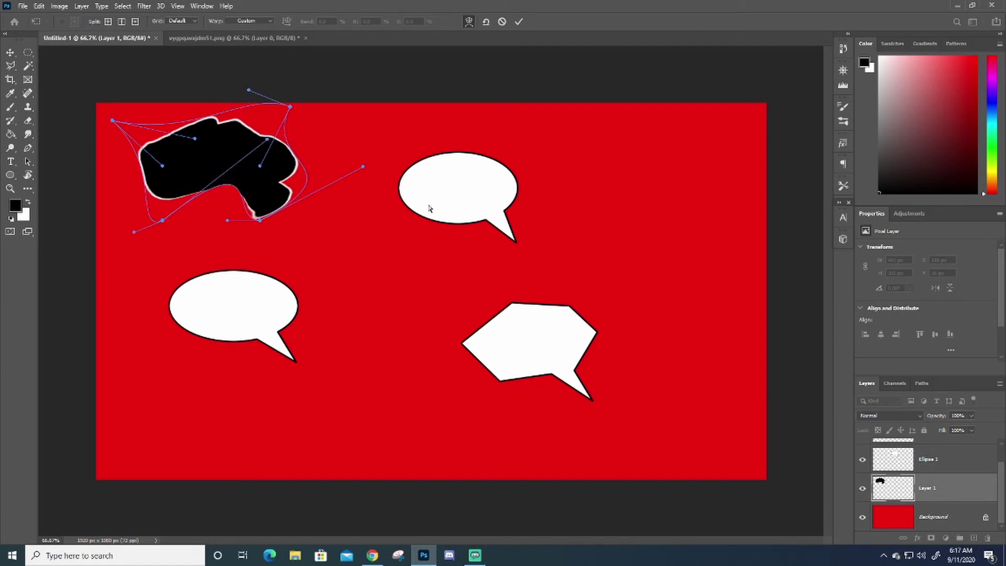
click(518, 23)
Step: Make Ellipse 1 active and put Warp handles around the top-right bubble
key(g)
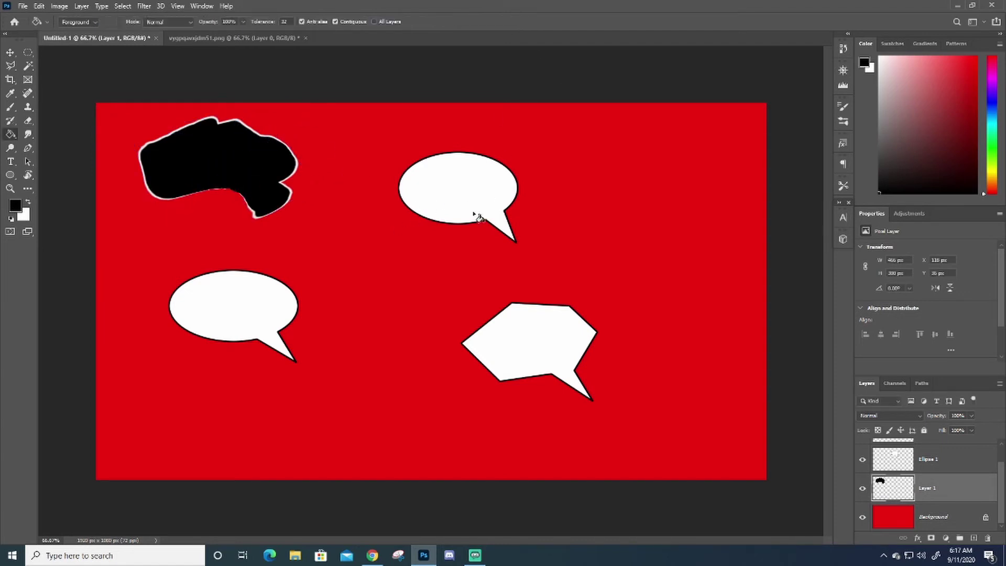
click(934, 461)
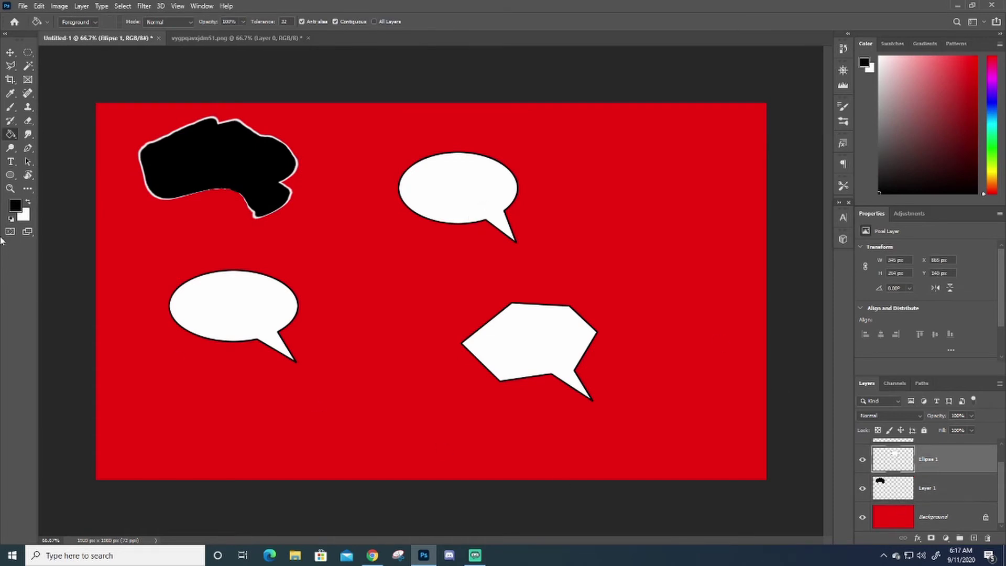
click(42, 8)
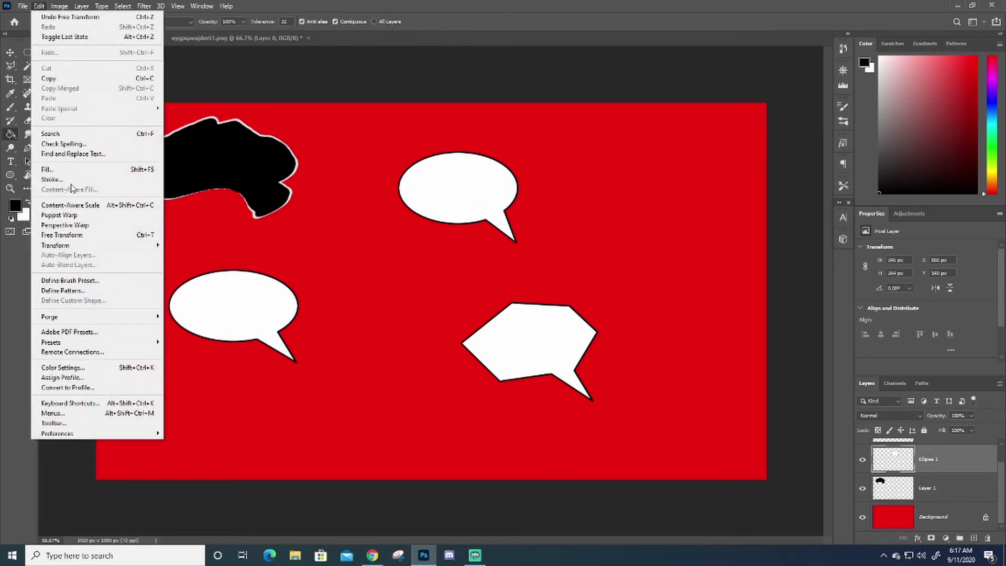
click(104, 239)
click(470, 22)
Step: Warp the bubble squarer with a longer right tail, commit, and select its pixels
drag(440, 154, 425, 193)
drag(518, 153, 519, 262)
drag(400, 216, 438, 234)
drag(396, 151, 432, 160)
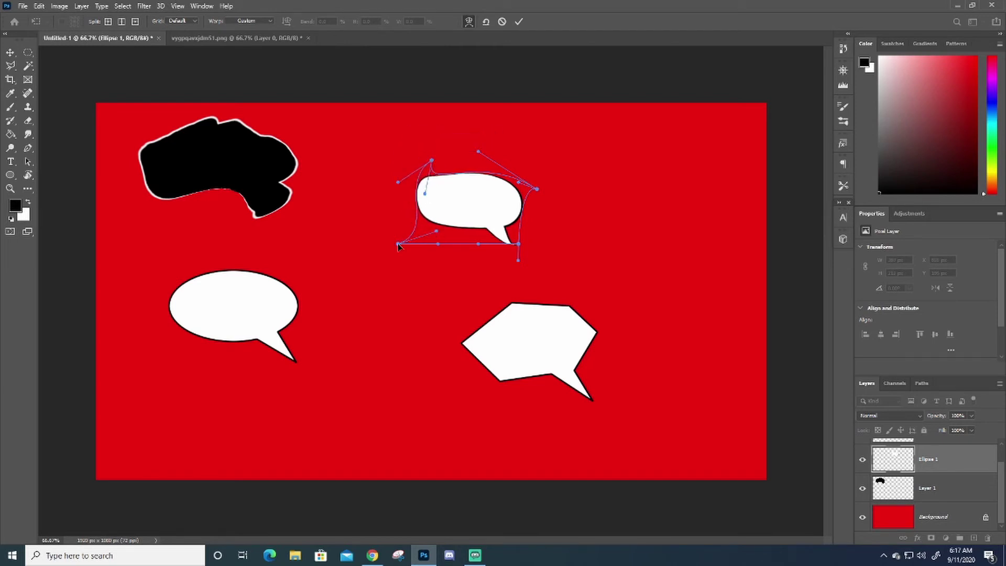
drag(398, 245, 388, 273)
drag(482, 246, 545, 256)
click(519, 22)
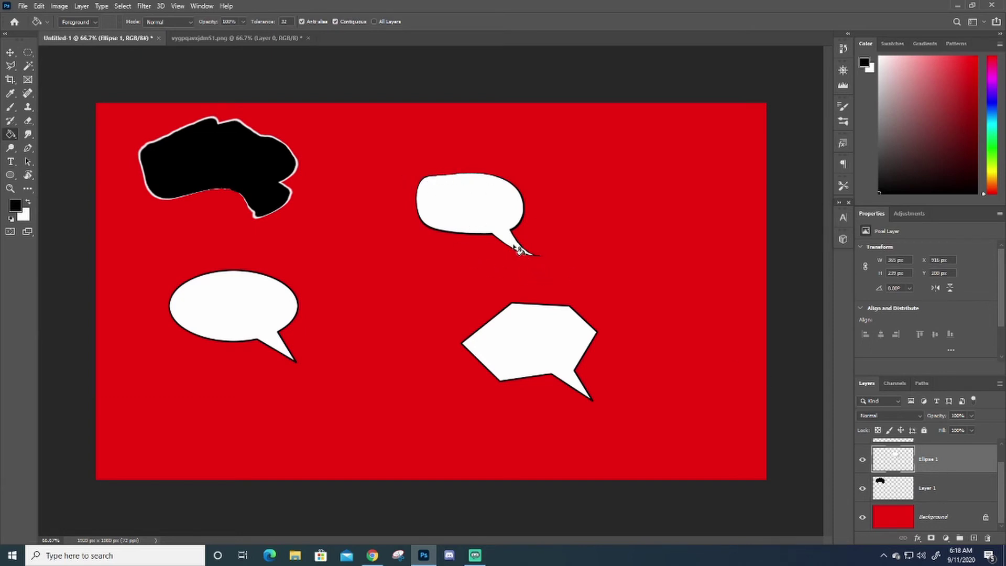
right_click(899, 462)
click(913, 275)
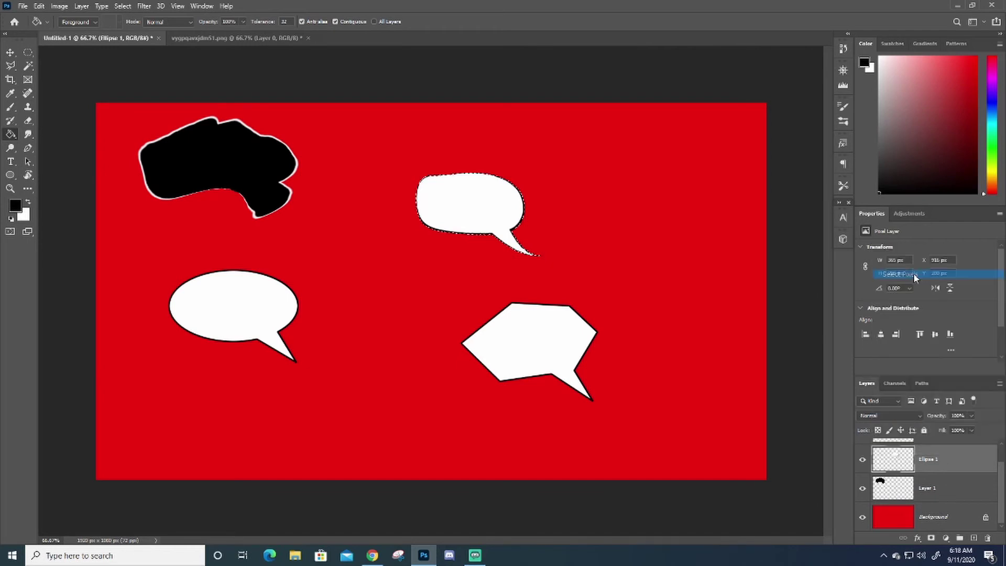
Step: Stroke the warped bubble selection with a 4 px black outline
click(39, 6)
click(67, 180)
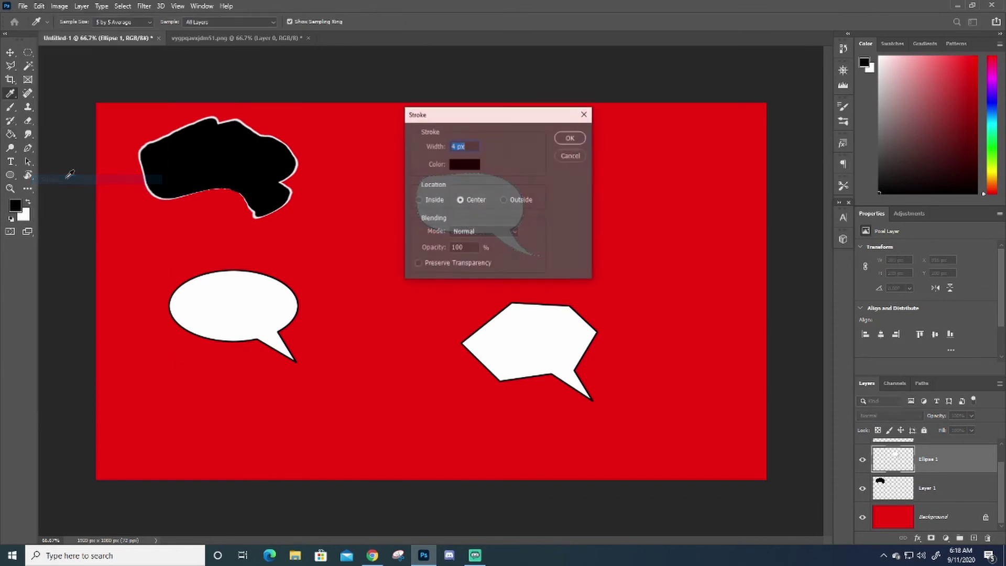
click(571, 139)
key(g)
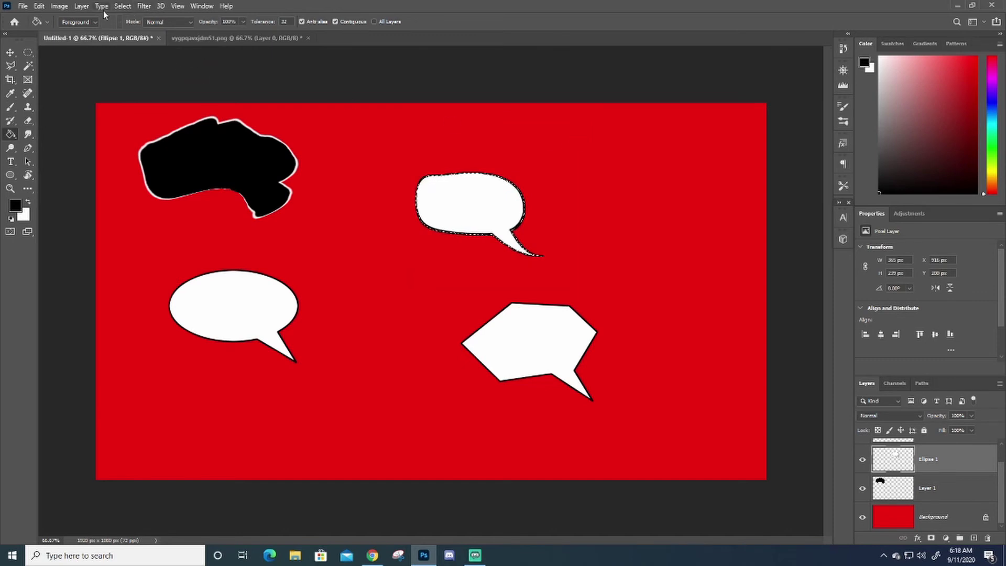
Step: Deselect the bubble and switch to the anime image document
click(124, 7)
click(128, 28)
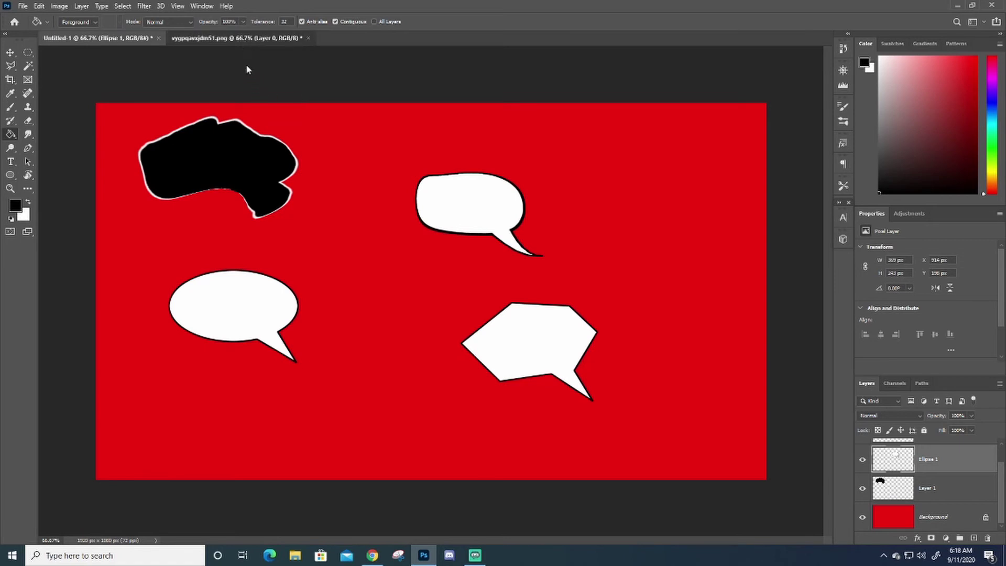
click(243, 39)
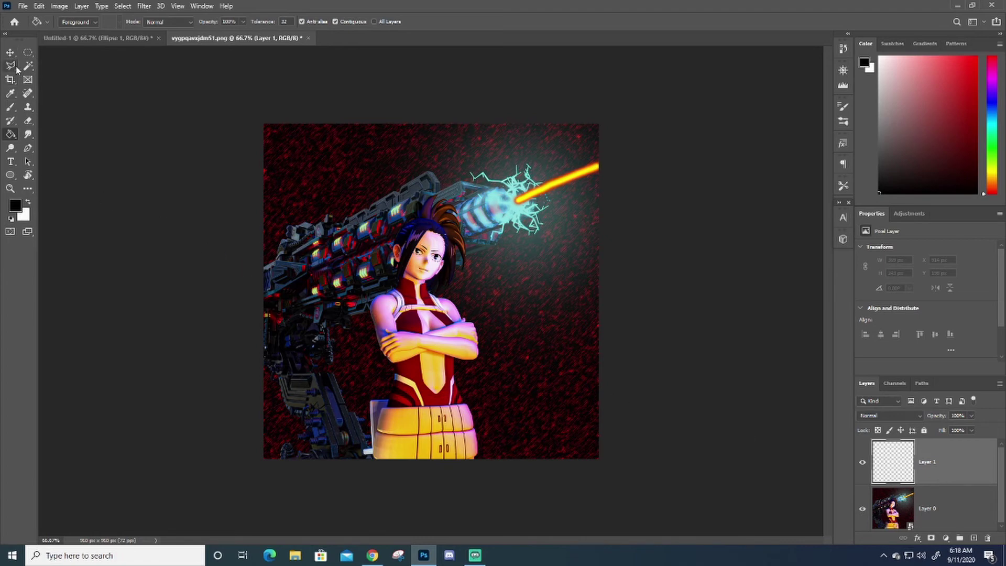
Step: Choose the Horizontal Type tool with the Comic Sans MS font
click(27, 55)
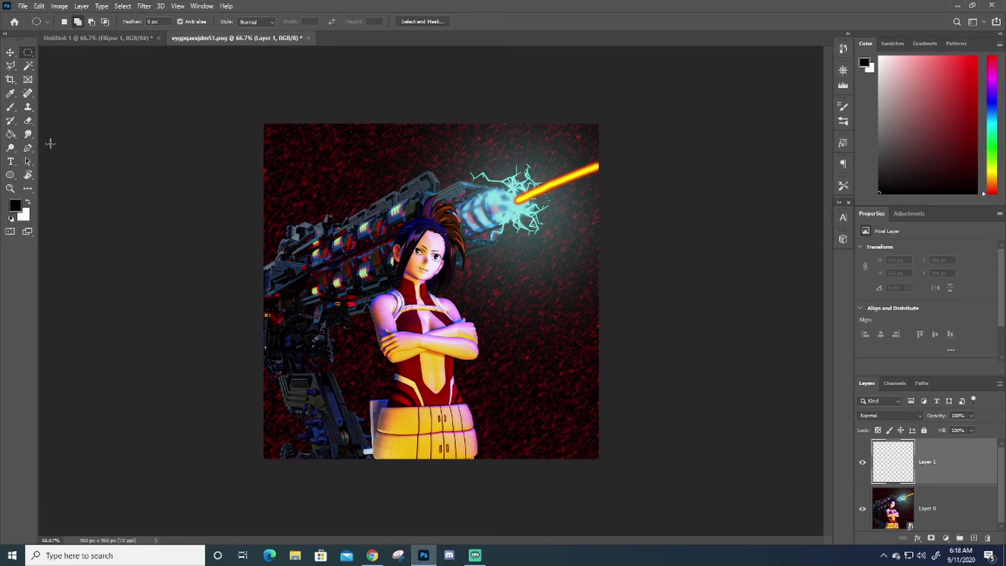
click(11, 162)
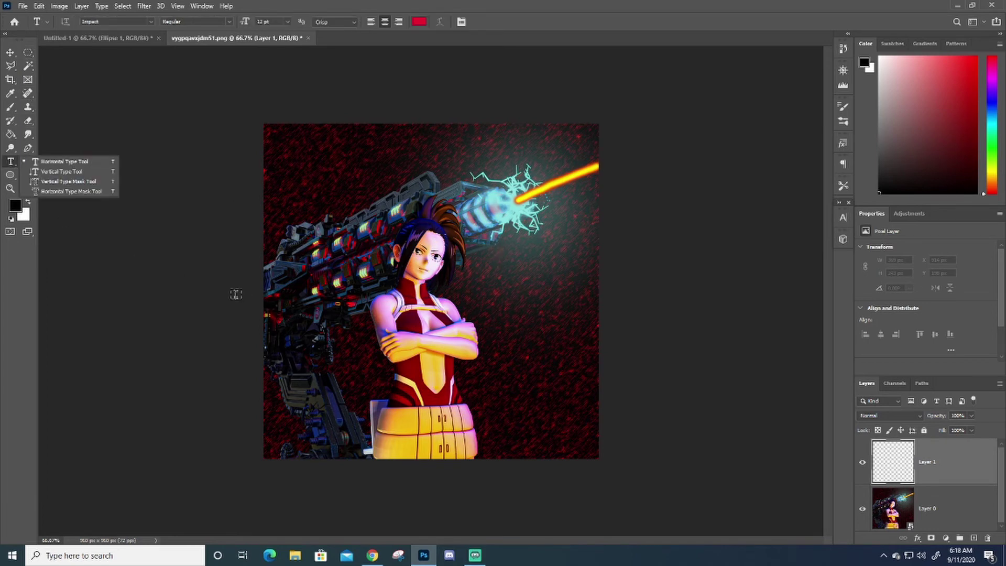
click(83, 163)
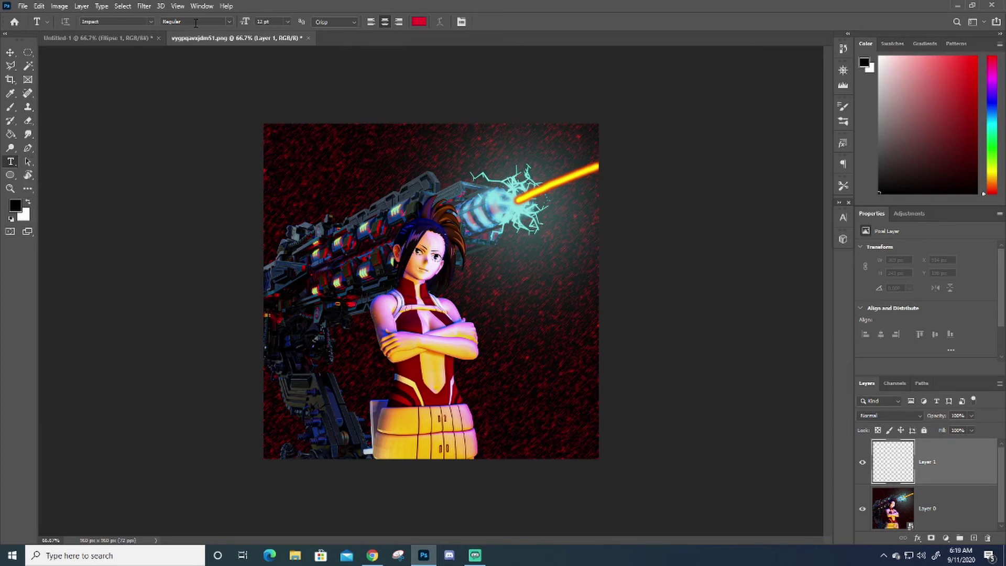
click(150, 23)
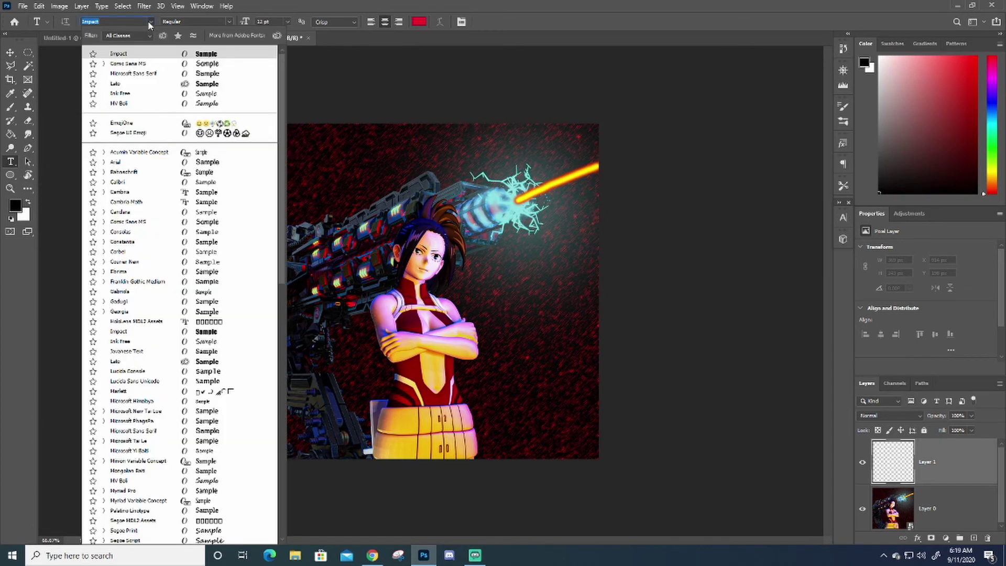
click(140, 70)
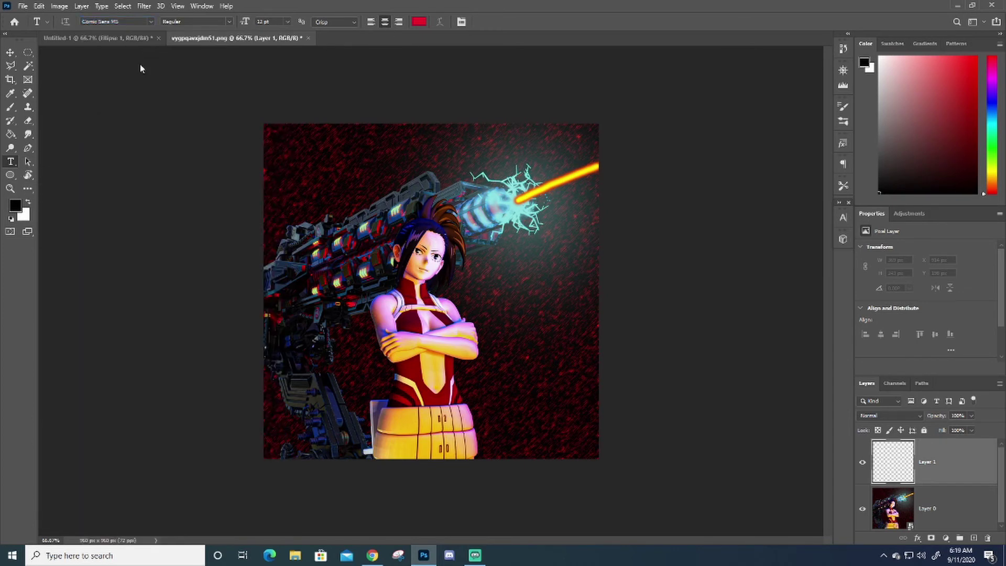
Step: Start an 18 pt text box beside the girl's head and clear its placeholder
click(488, 271)
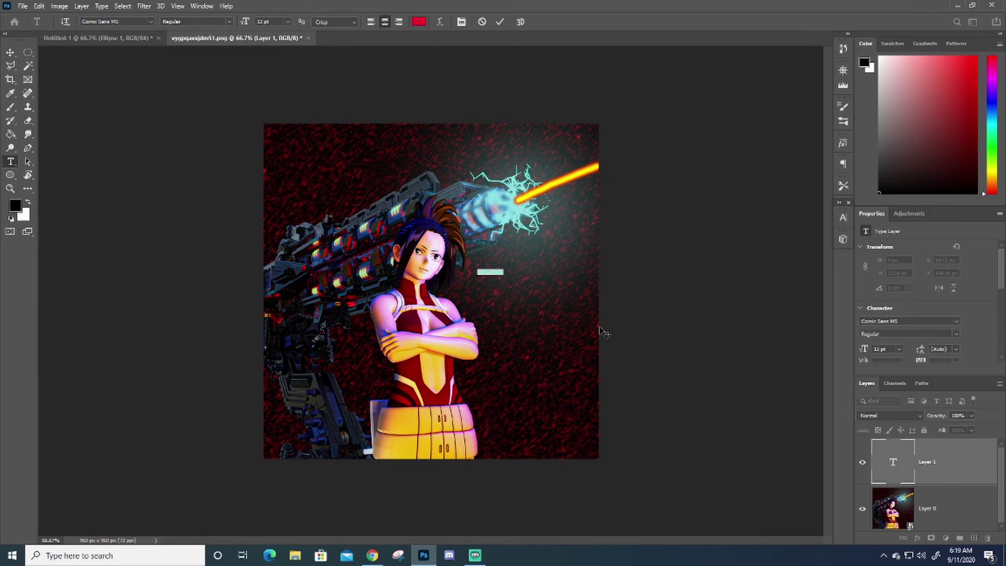
click(288, 23)
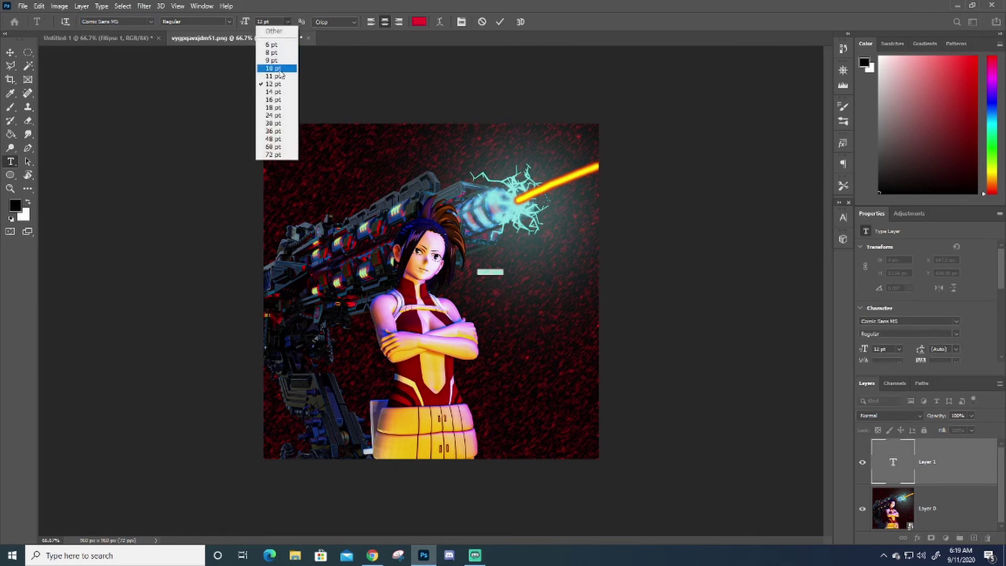
click(279, 108)
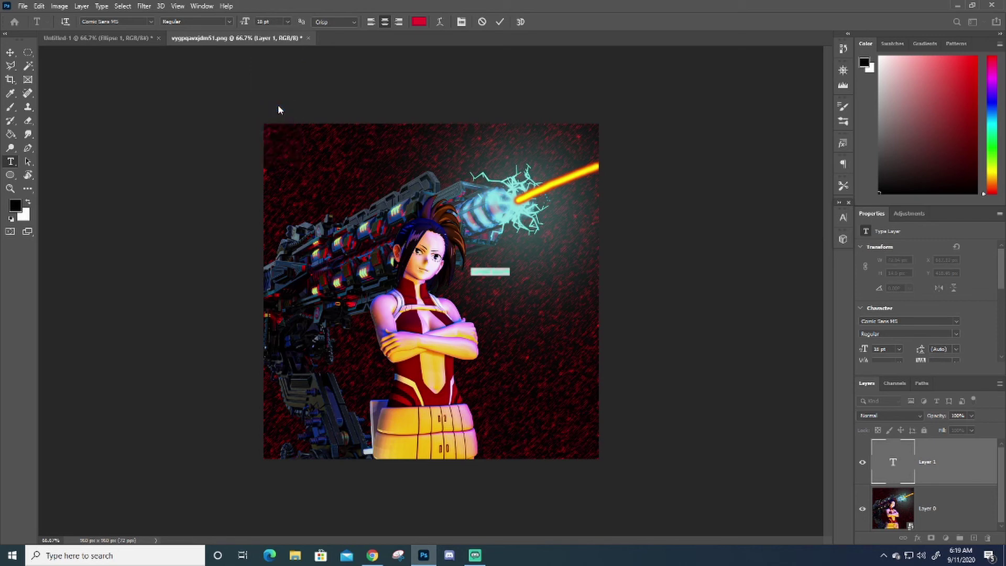
key(BackSpace)
Step: Select the two dialogue lines and recolour them white, sampled from the white swatch
drag(491, 276, 465, 268)
click(420, 21)
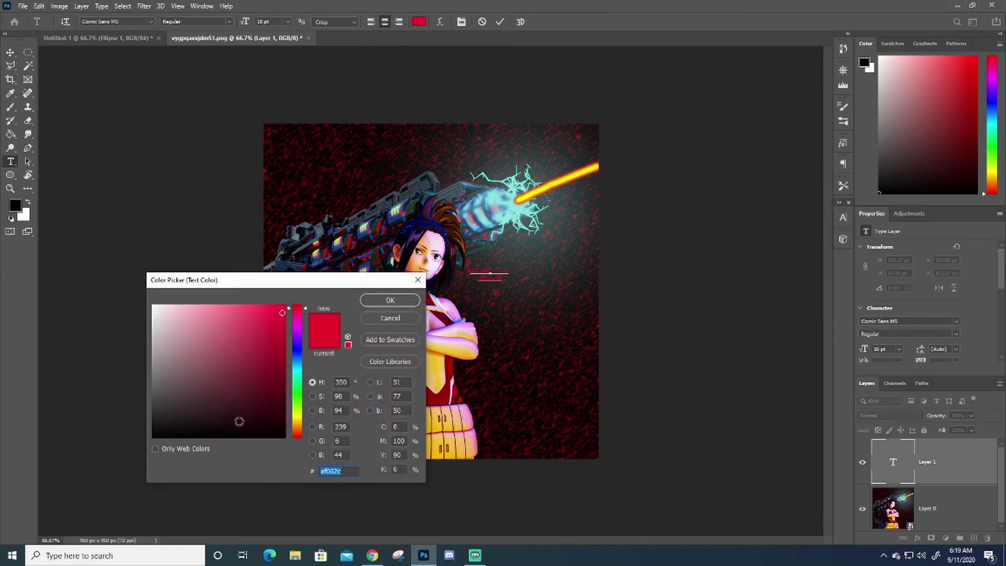
click(26, 210)
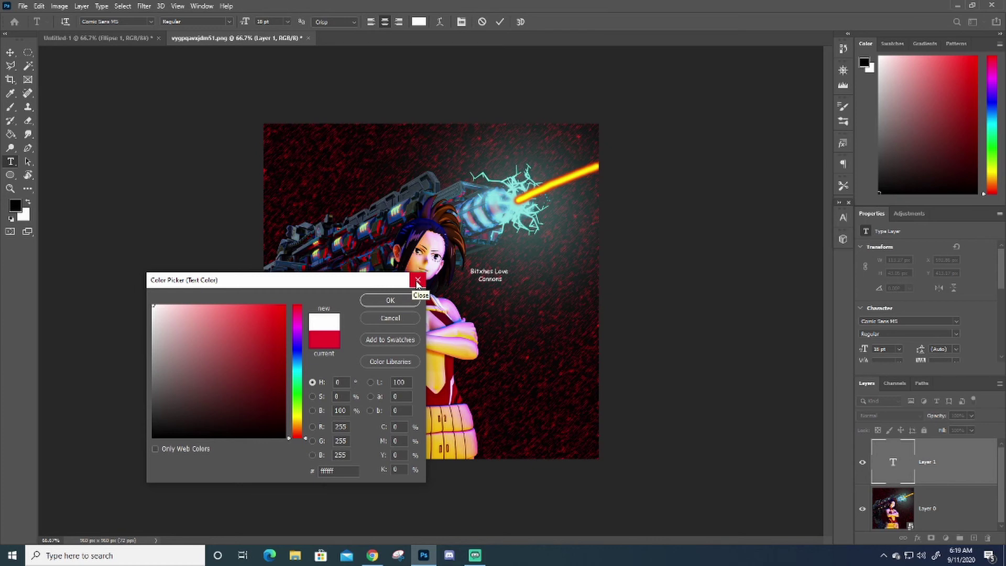
click(390, 300)
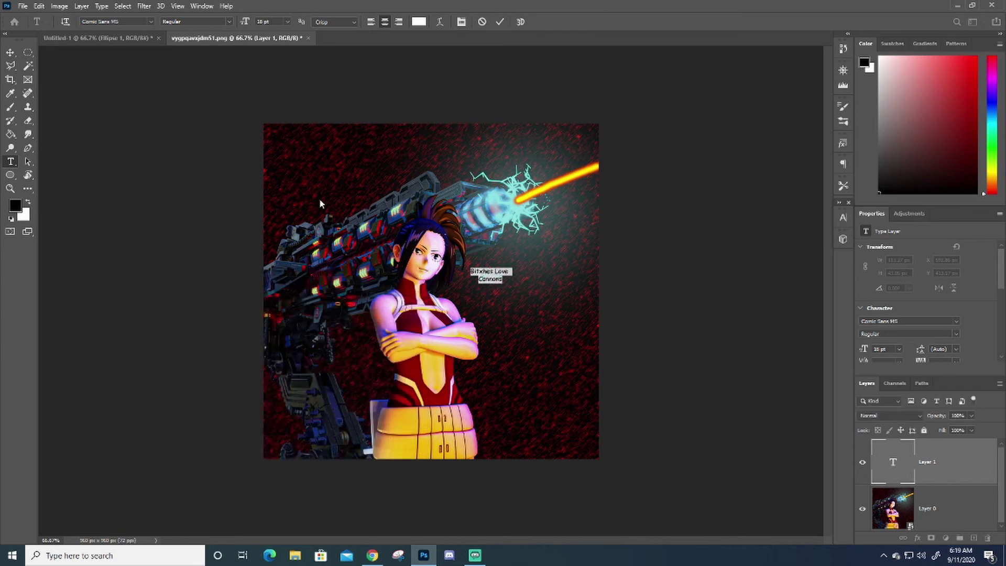
Step: Commit the text, add empty Layer 1, and draw an oval selection around the dialogue
click(925, 516)
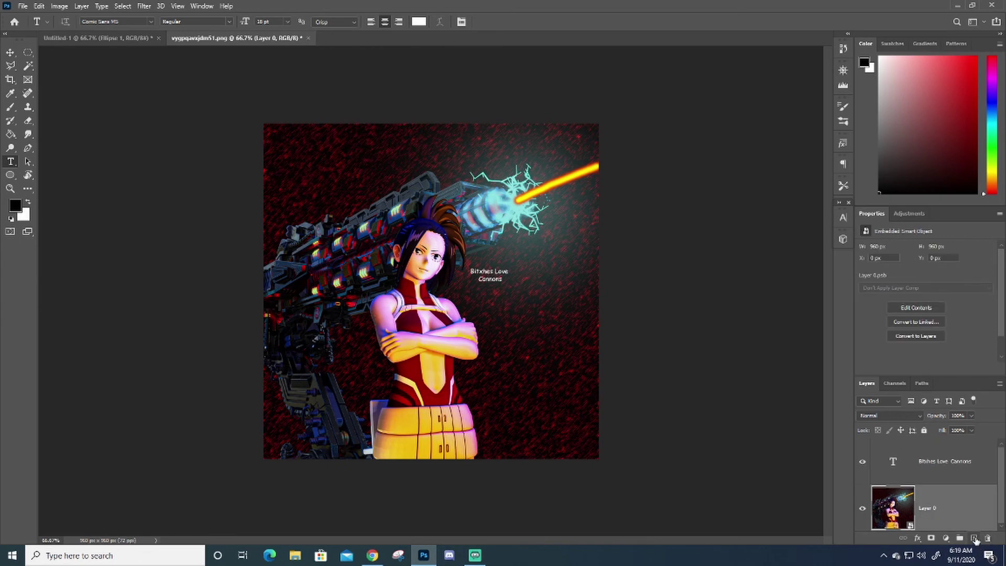
click(975, 539)
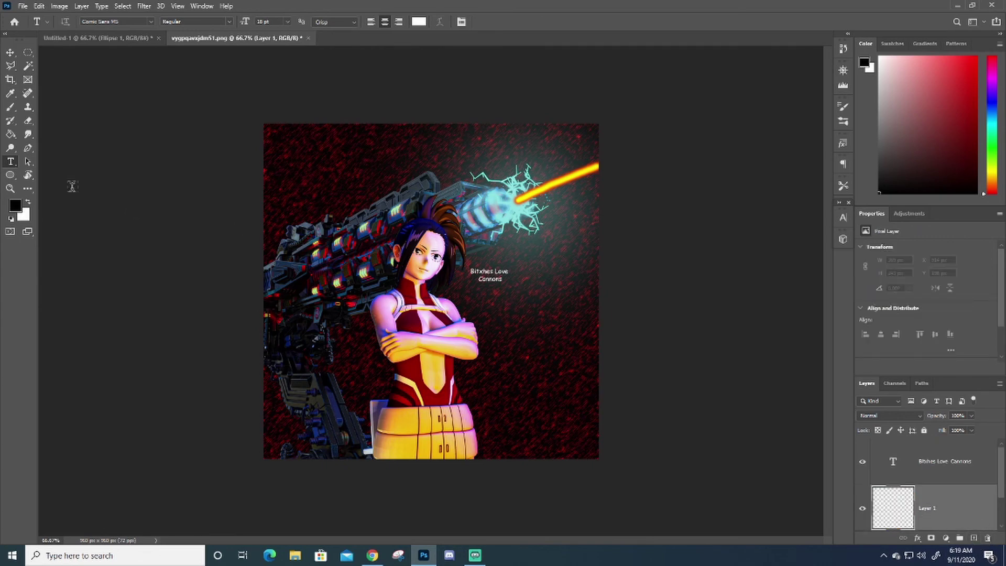
click(28, 53)
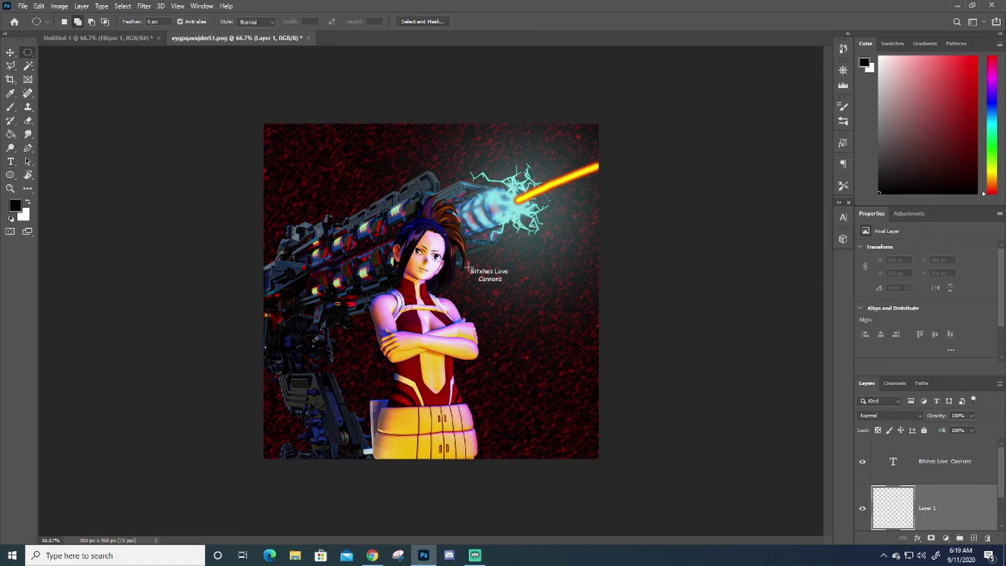
drag(466, 264, 516, 286)
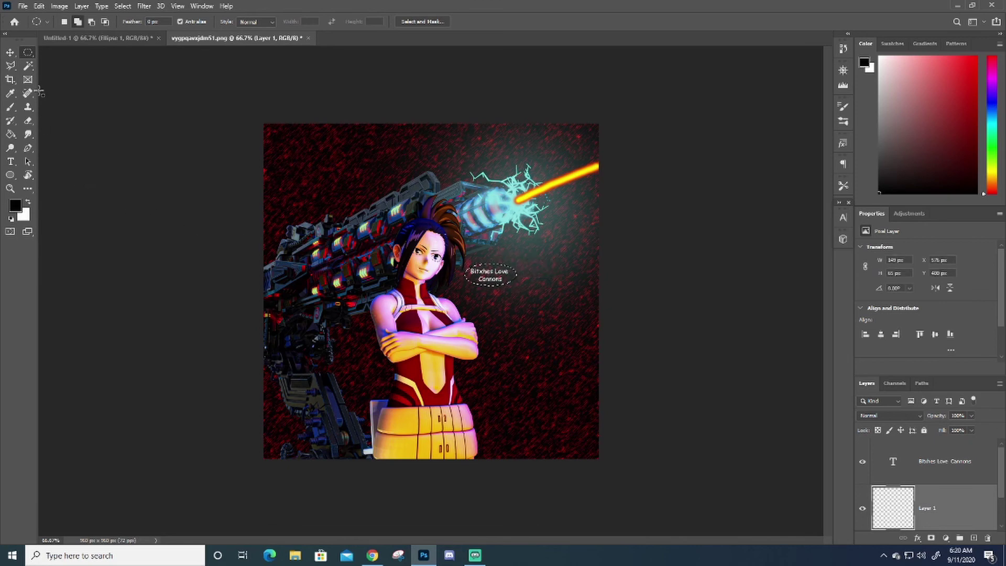
click(11, 65)
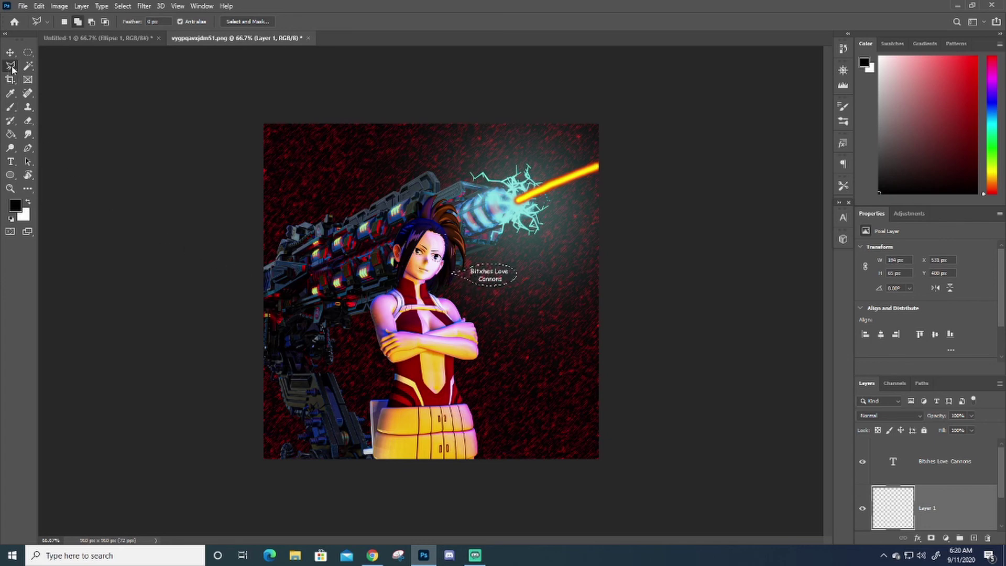
Step: Fill the bubble black and stroke its edge with a white outline
click(12, 136)
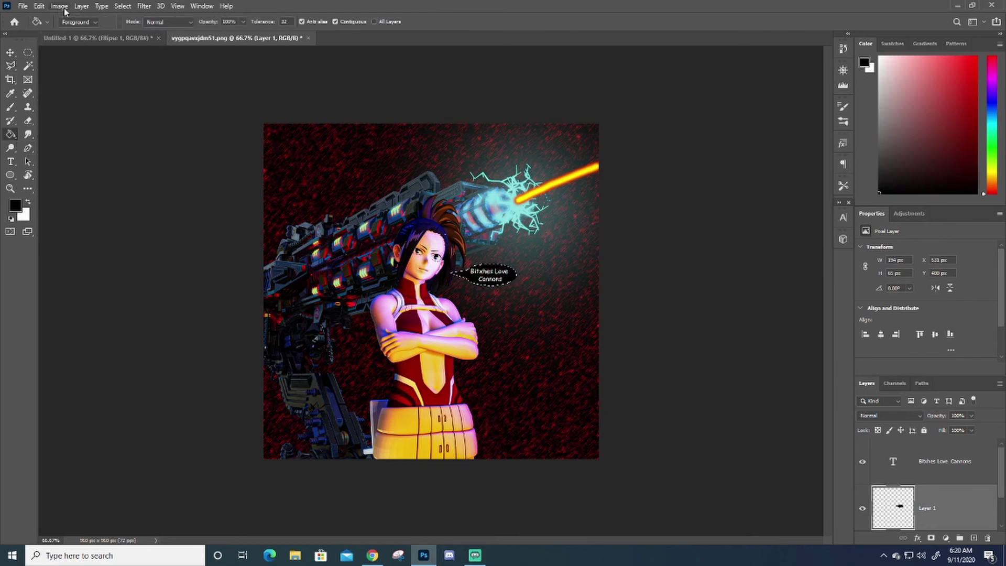
click(39, 7)
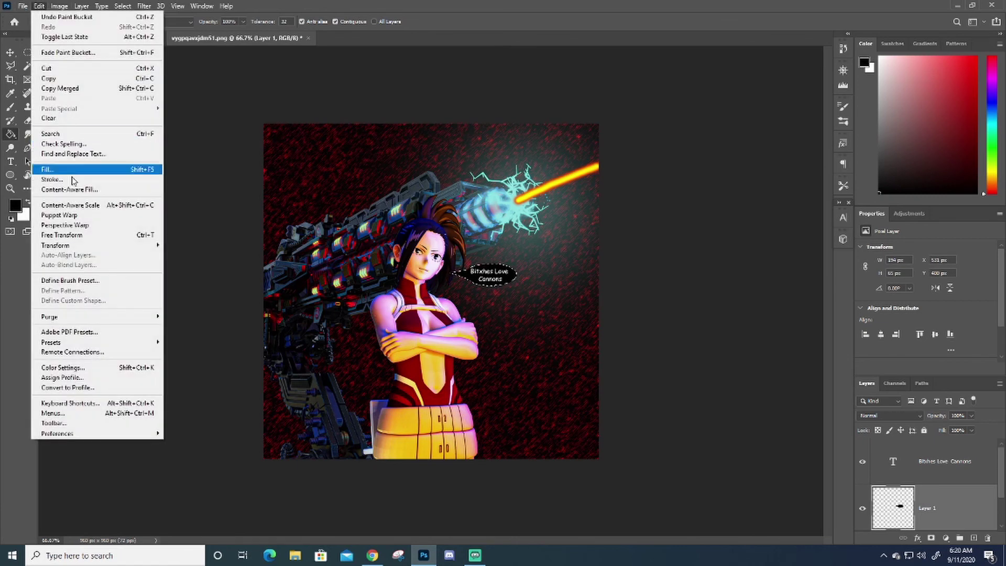
click(52, 179)
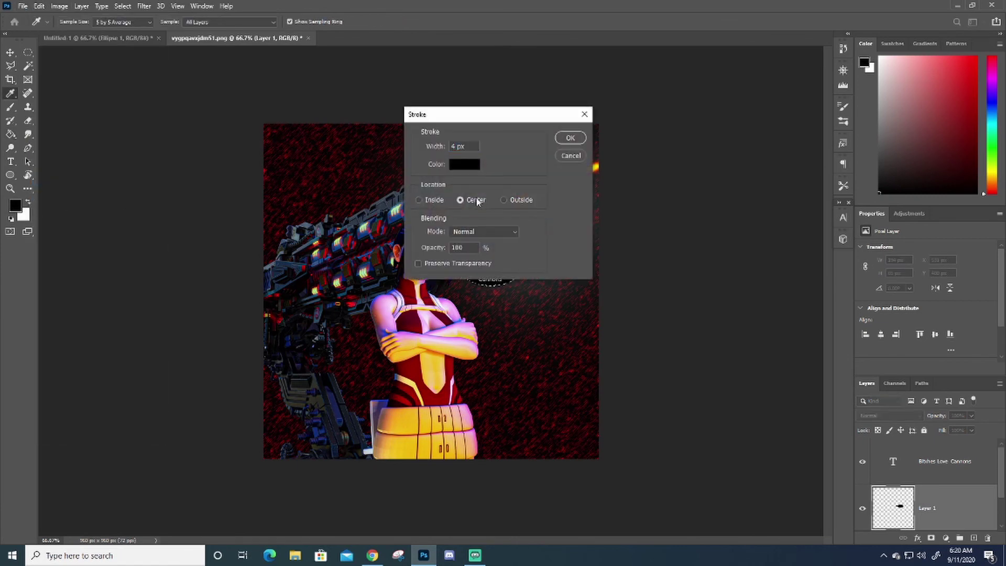
click(469, 165)
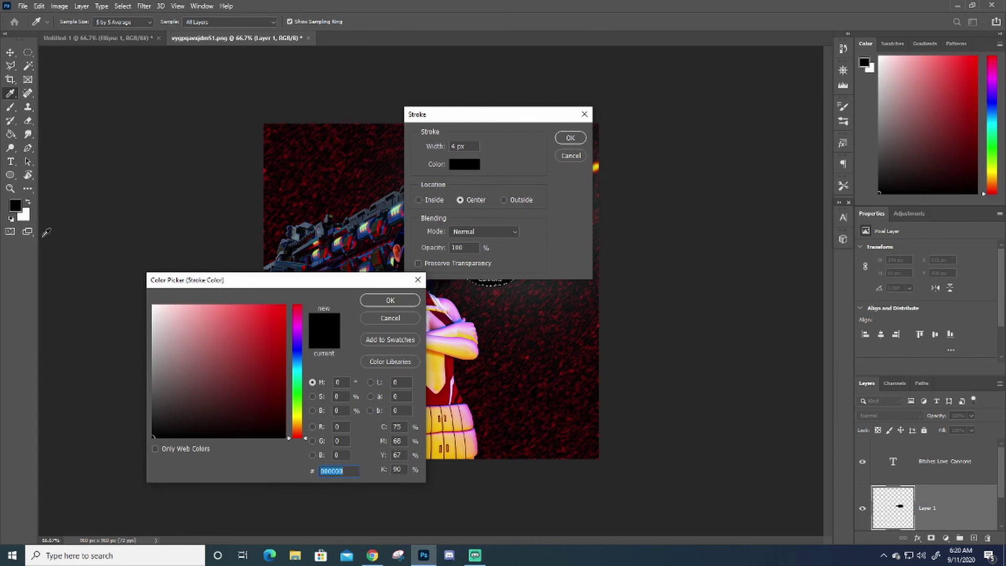
click(24, 215)
click(391, 300)
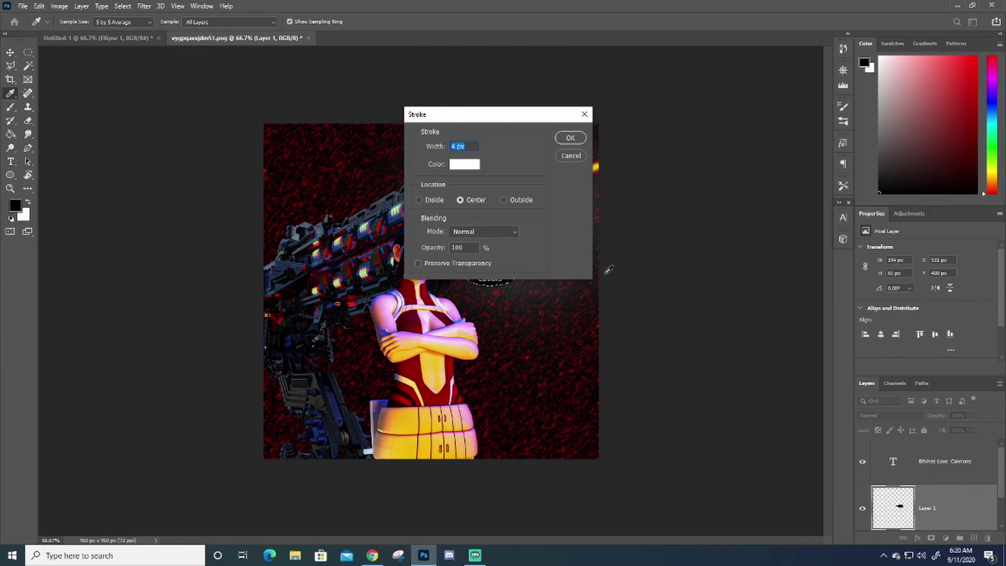
click(571, 137)
key(g)
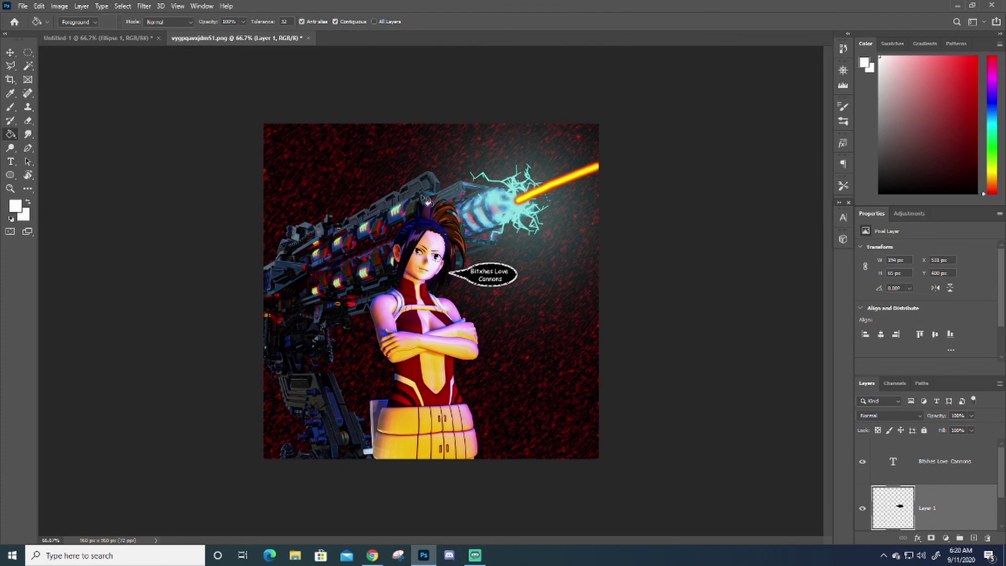
Step: Re-apply the white stroke with its width set to 2 px
click(41, 6)
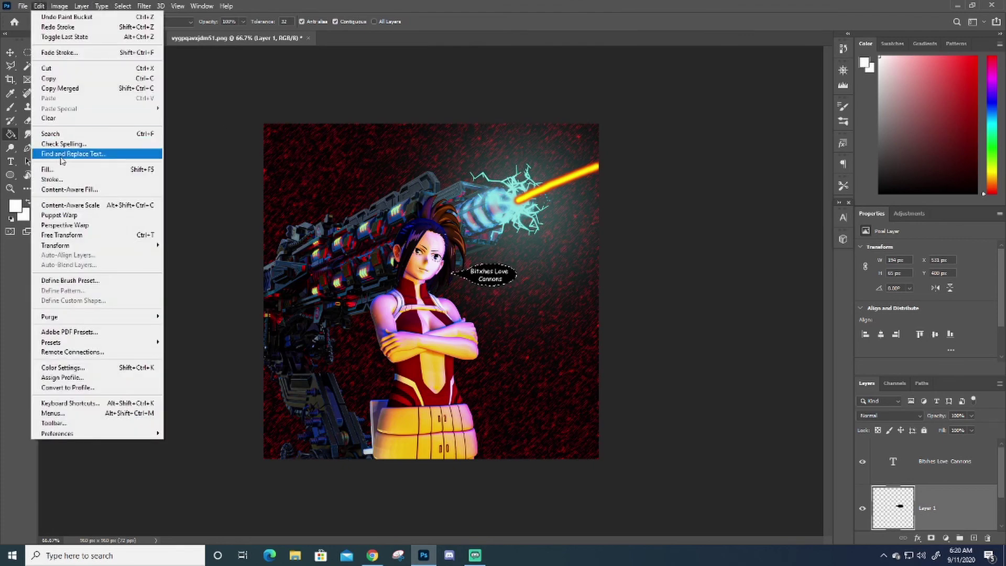
click(53, 179)
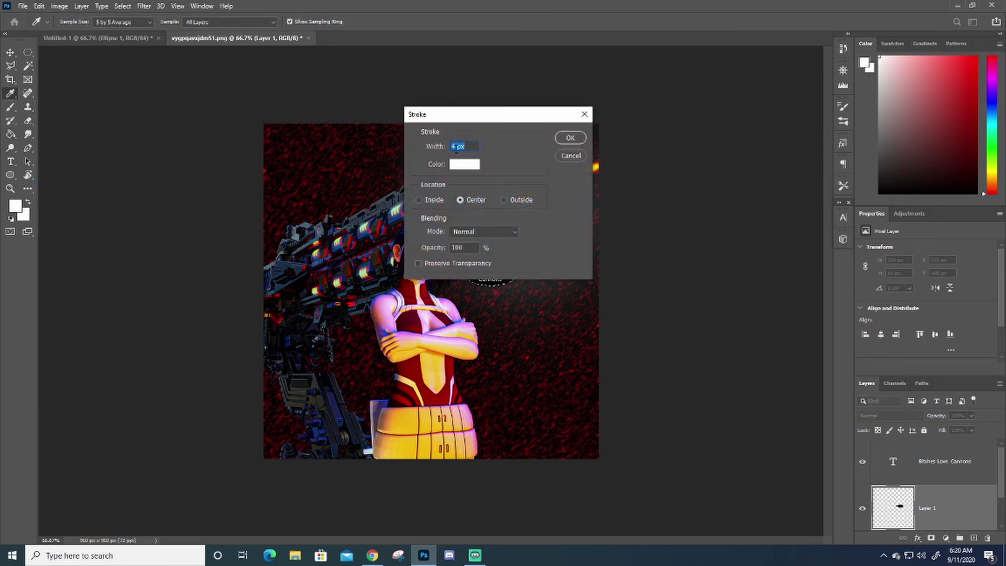
click(454, 147)
text(2)
click(574, 141)
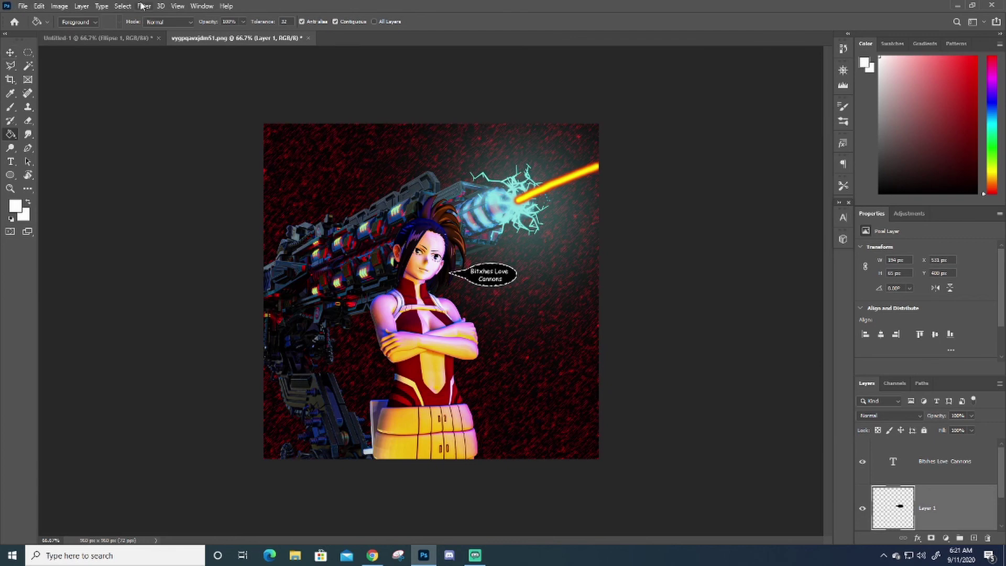
Step: Use Select > Deselect to drop the selection around the black, white-outlined bubble
click(124, 6)
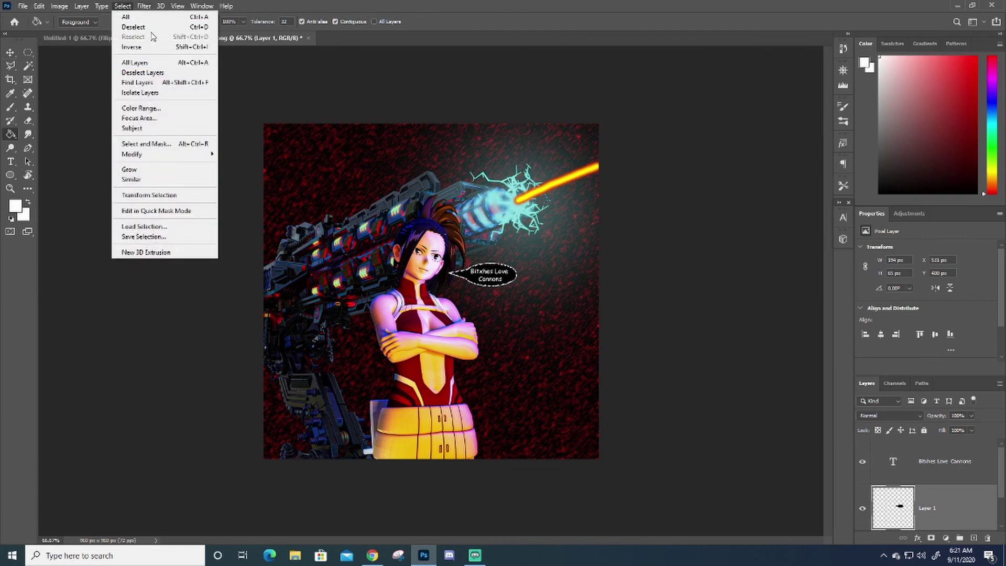
click(151, 29)
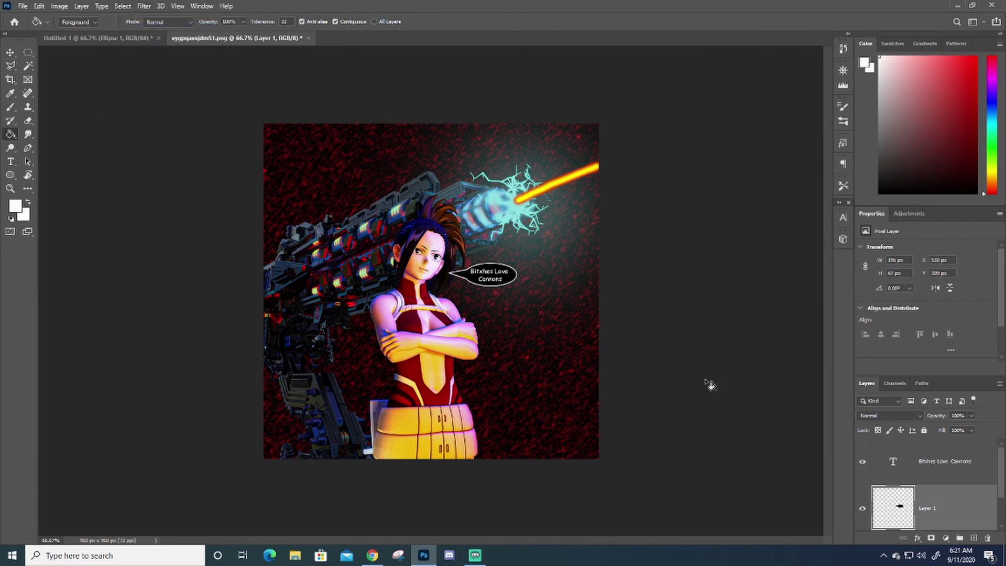